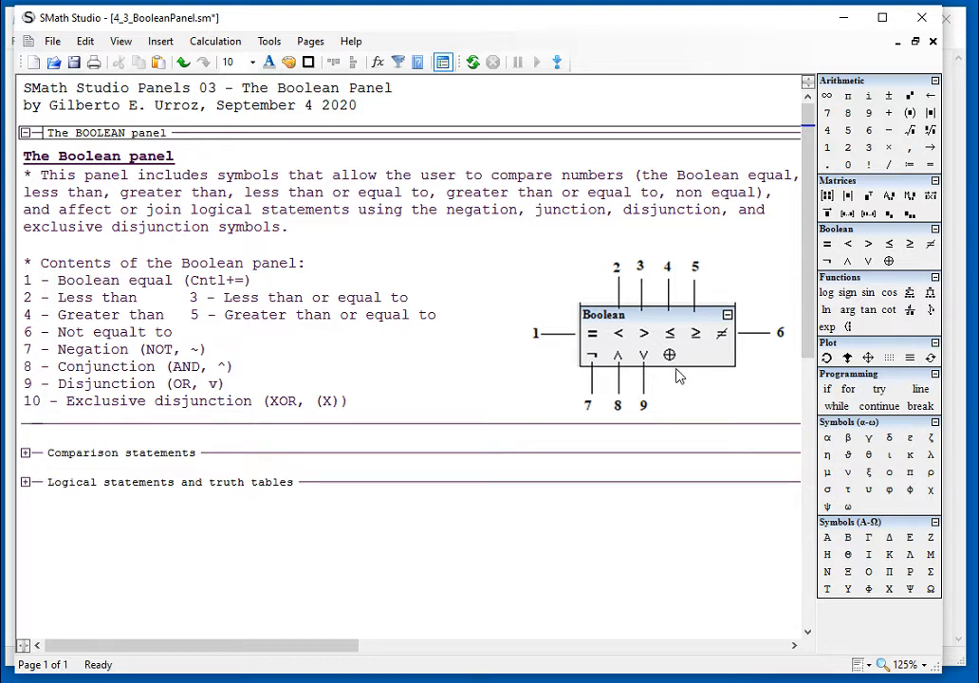
Collapse the section about the BOOLEAN panel and expand the Comparison statements section.
click(26, 133)
click(29, 168)
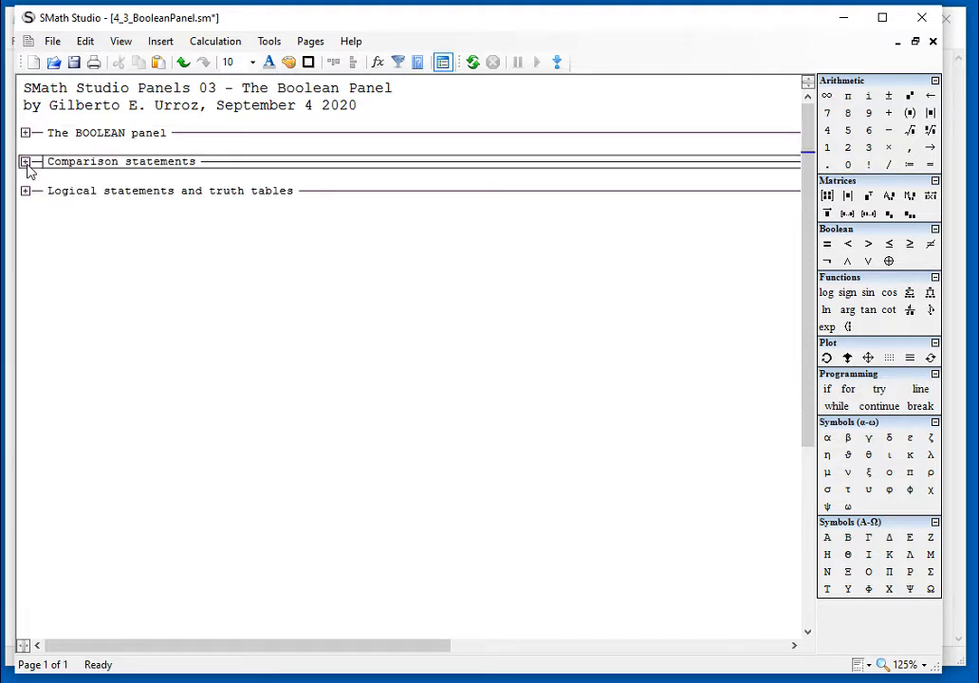
click(27, 162)
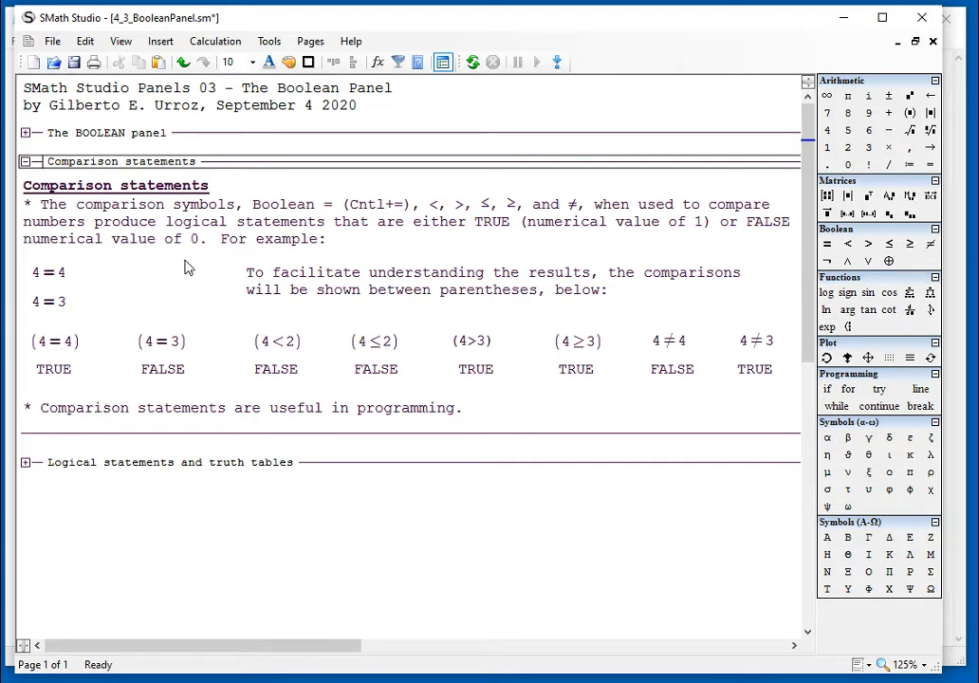
Evaluate the first example comparison, 4=4 without parentheses, numerically.
drag(65, 281, 44, 277)
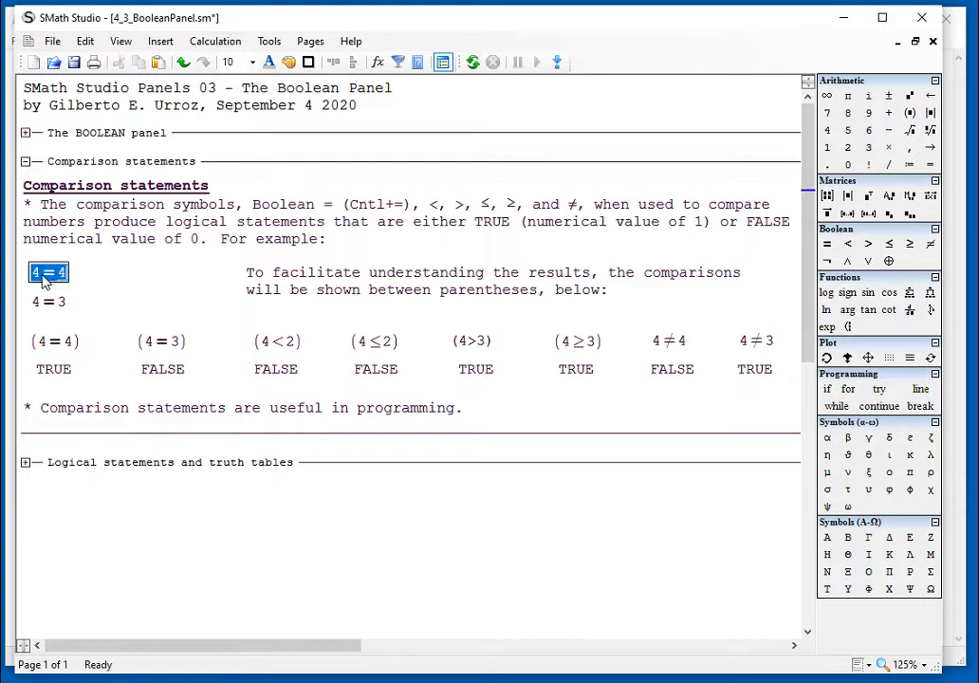
click(105, 275)
click(66, 275)
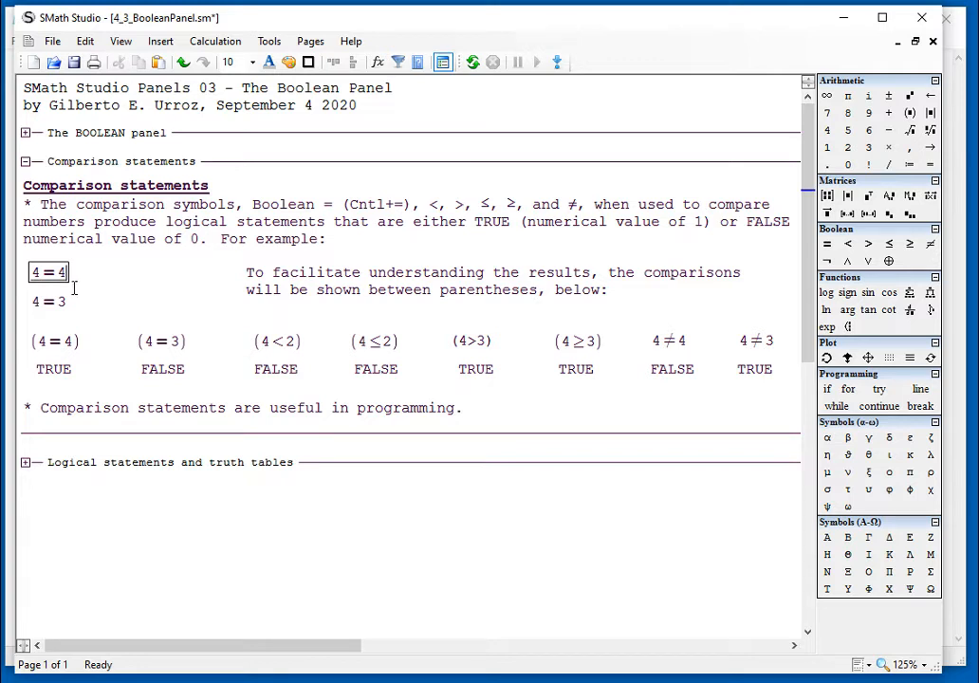
key(equal)
click(127, 265)
drag(66, 274, 86, 275)
click(206, 285)
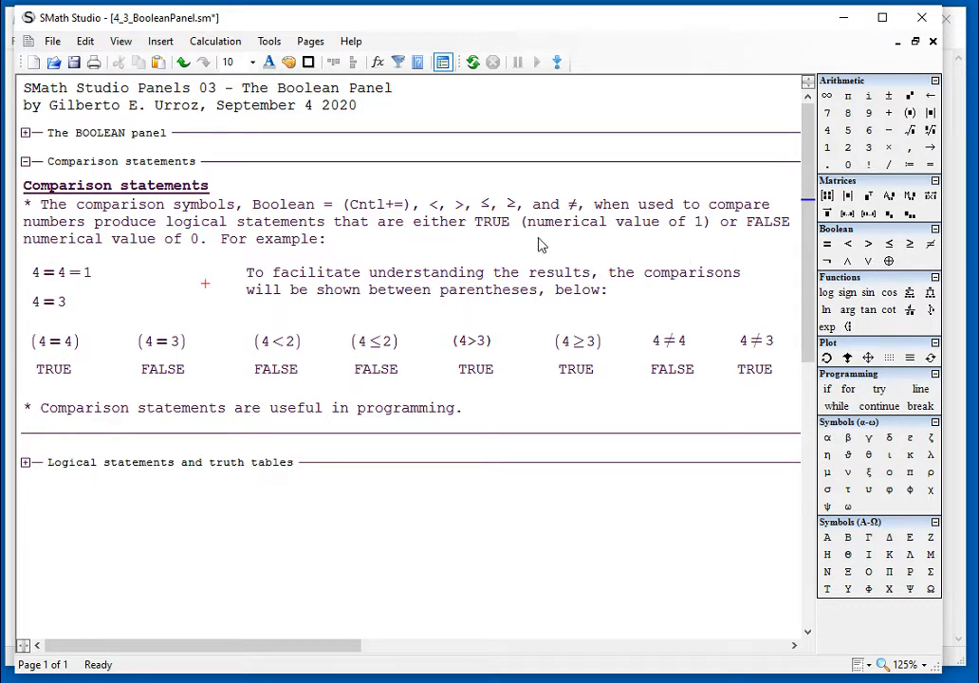
Highlight the explanation's words on TRUE and FALSE and their numerical values of 1 and 0.
double_click(569, 224)
drag(572, 229, 690, 228)
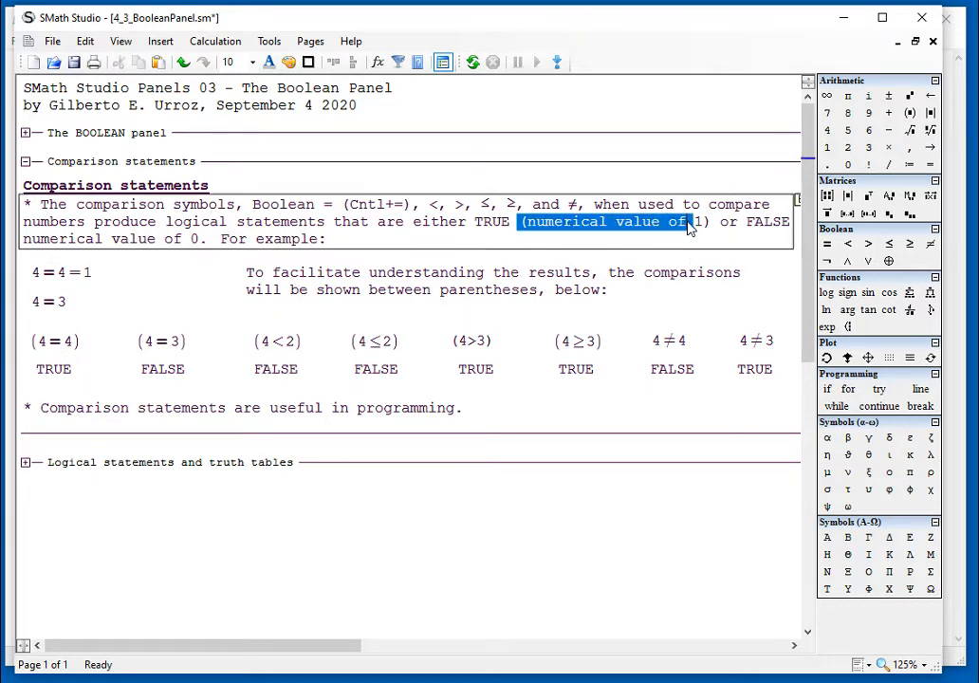
double_click(496, 225)
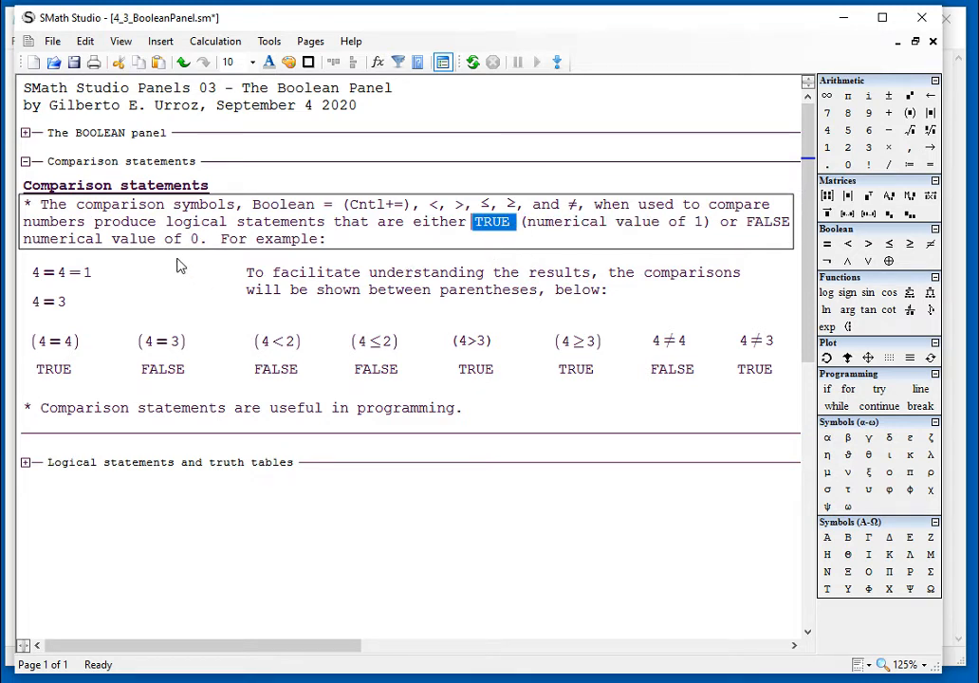
drag(23, 243, 215, 244)
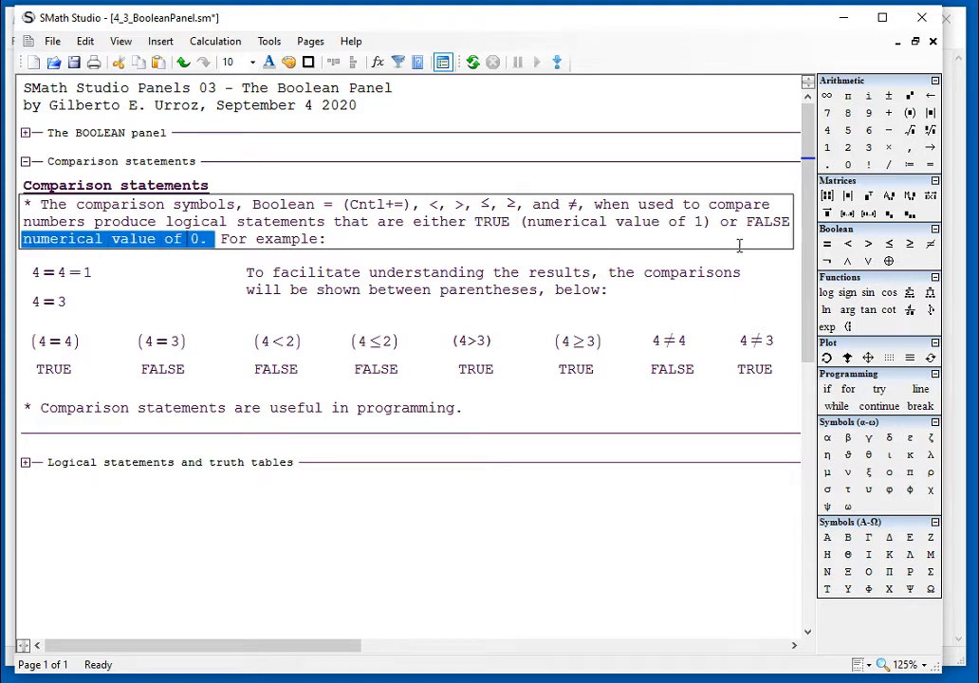
double_click(754, 226)
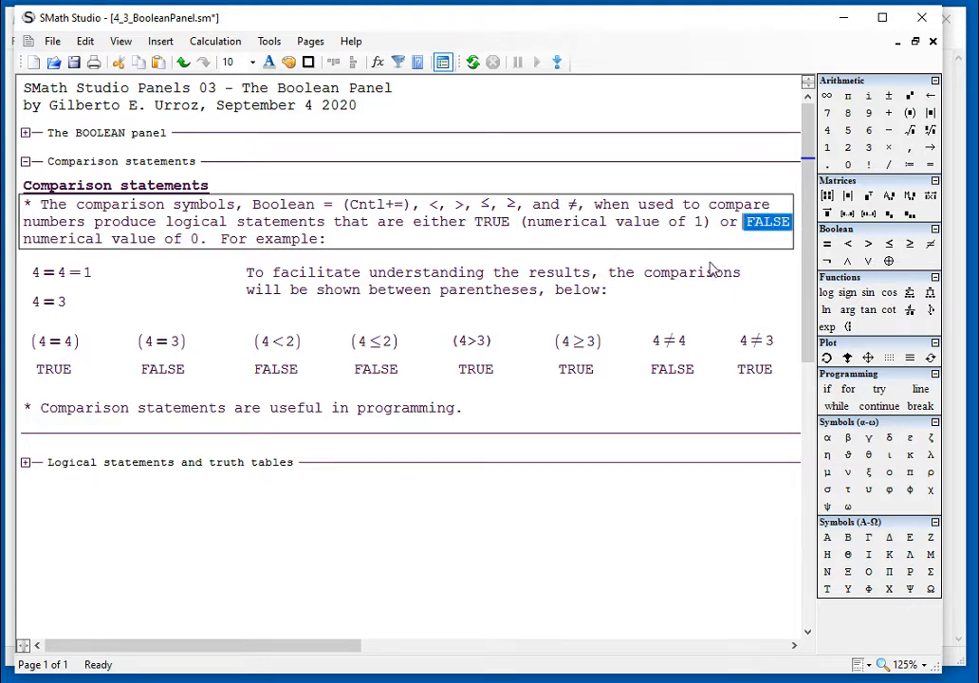
Evaluate the second example comparison, 4=3 without parentheses, numerically.
click(67, 307)
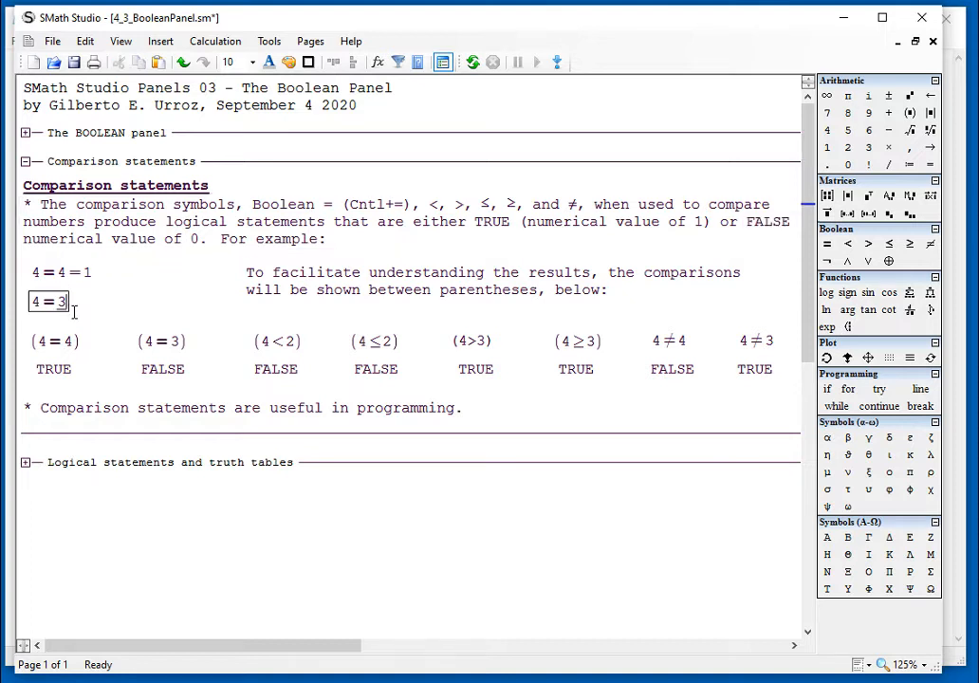
text(=)
click(190, 280)
click(57, 275)
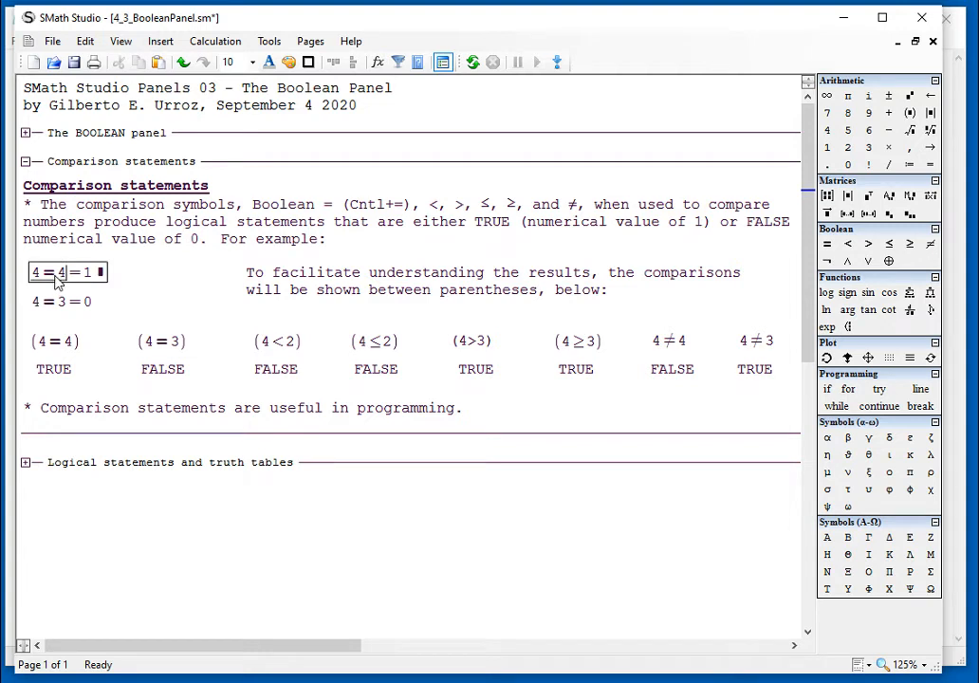
double_click(55, 276)
double_click(60, 303)
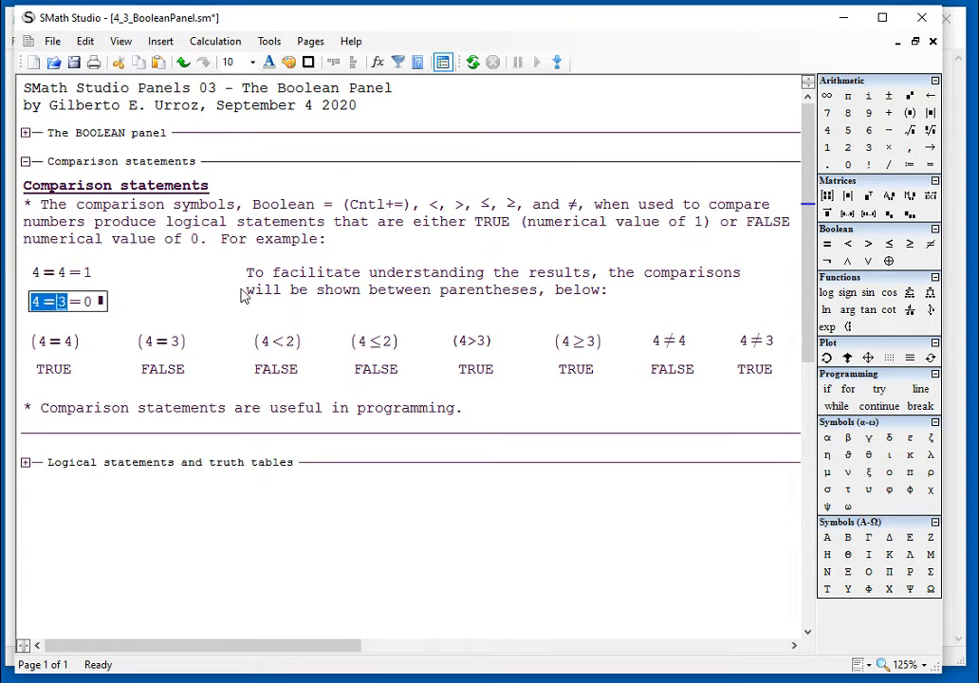
click(826, 244)
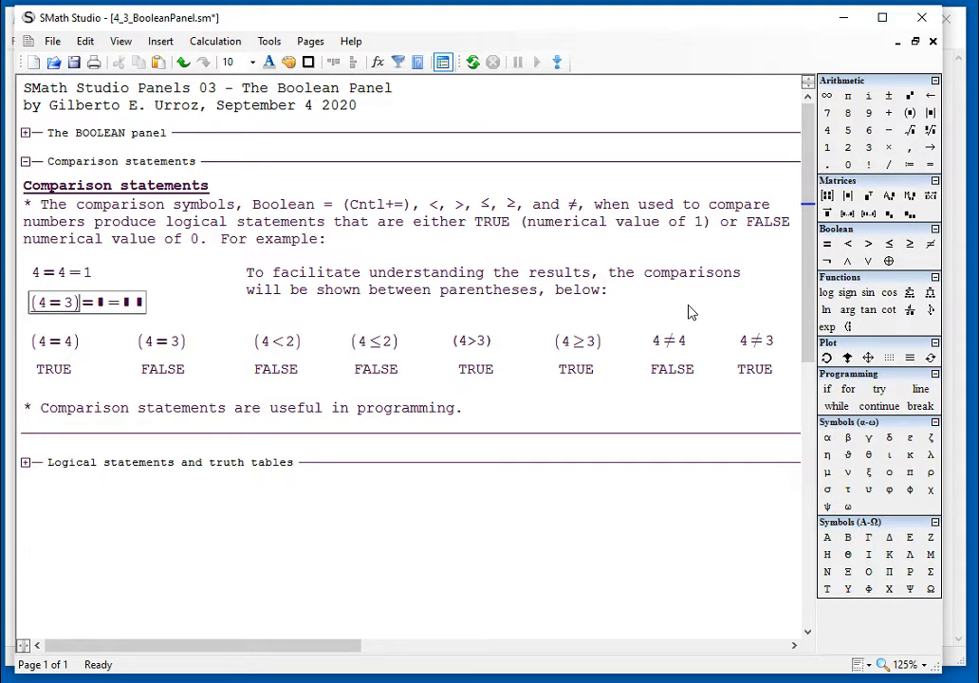
key(Return)
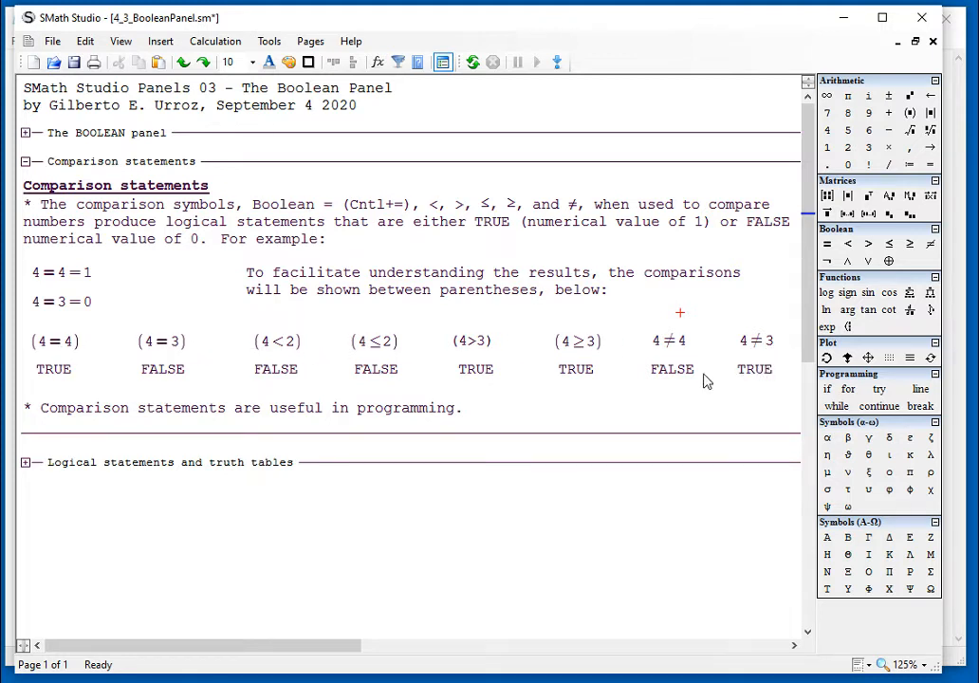
Evaluate the parenthesised equality comparisons (4=4) and (4=3) numerically.
click(79, 350)
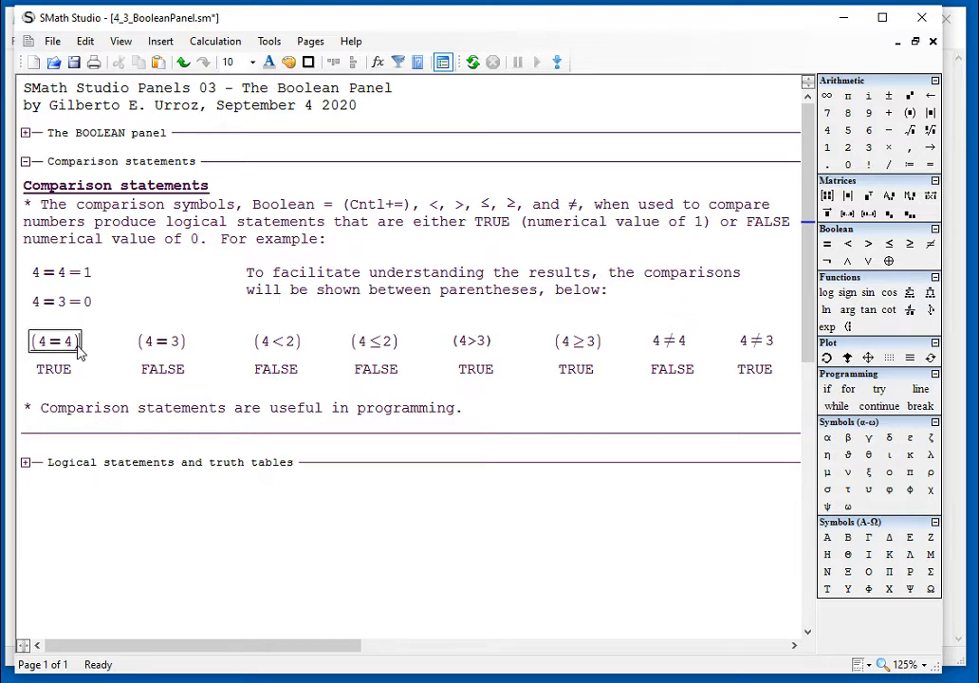
text(=1)
click(184, 345)
text(=0)
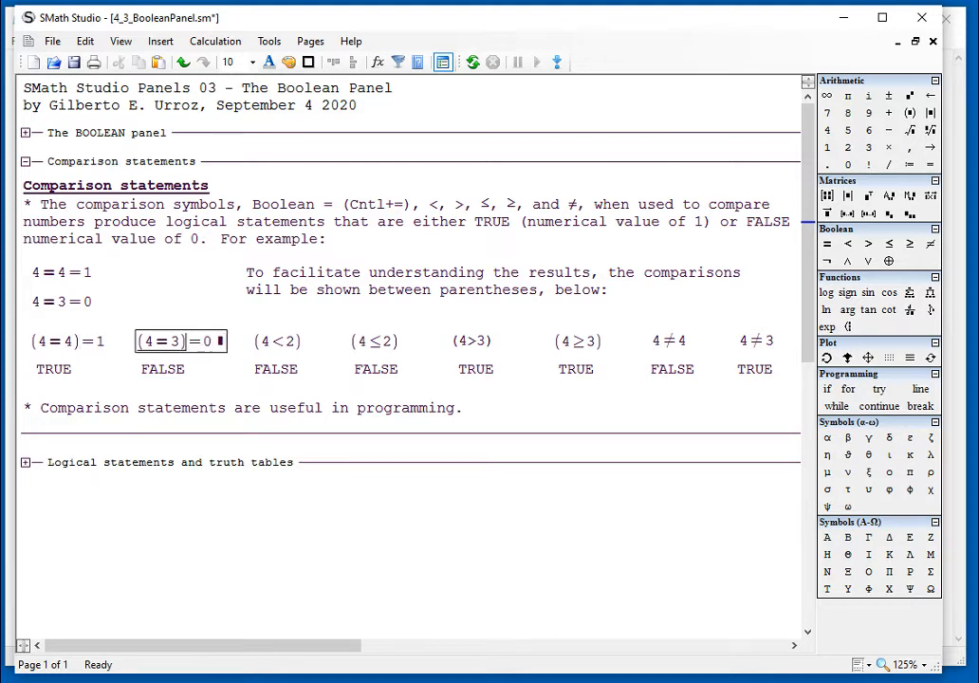
Evaluate the parenthesised comparisons (4<2) and (4≤2) numerically.
click(300, 344)
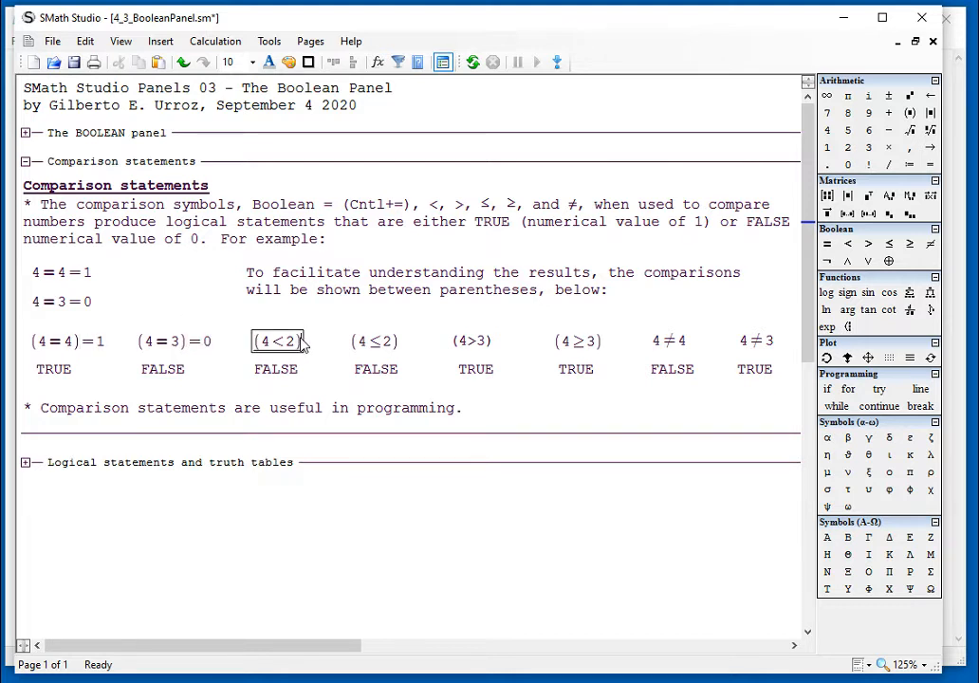
text(=0)
click(397, 345)
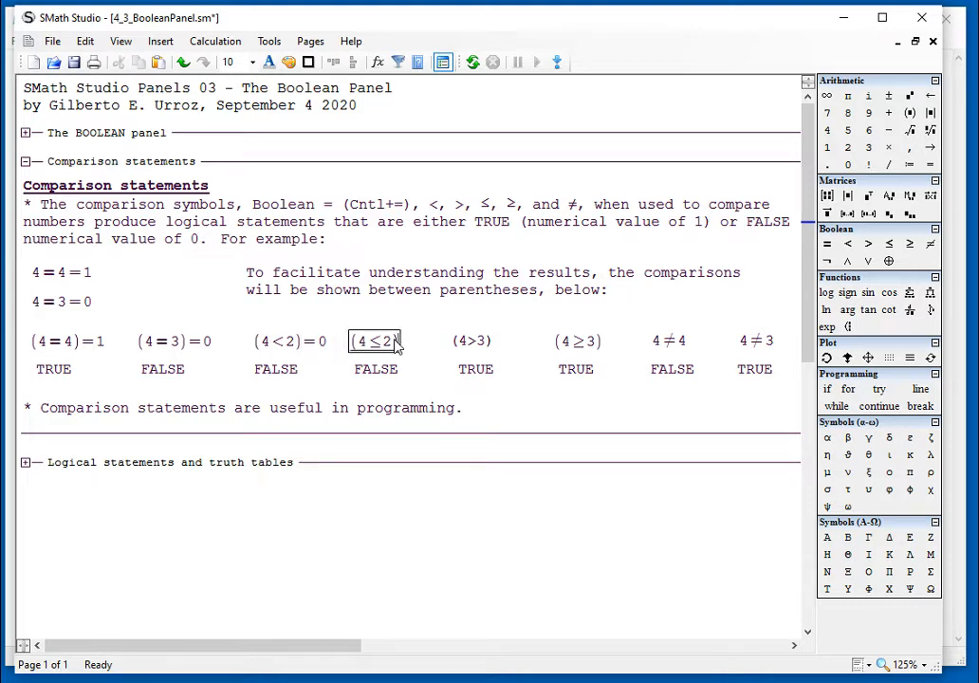
text(=0)
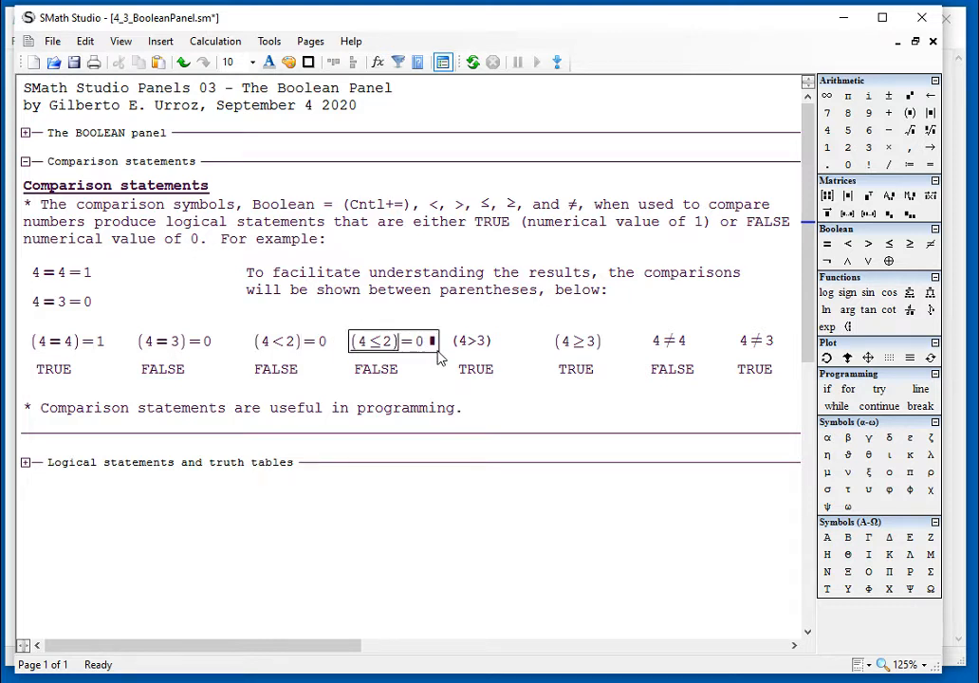
click(498, 351)
text(=)
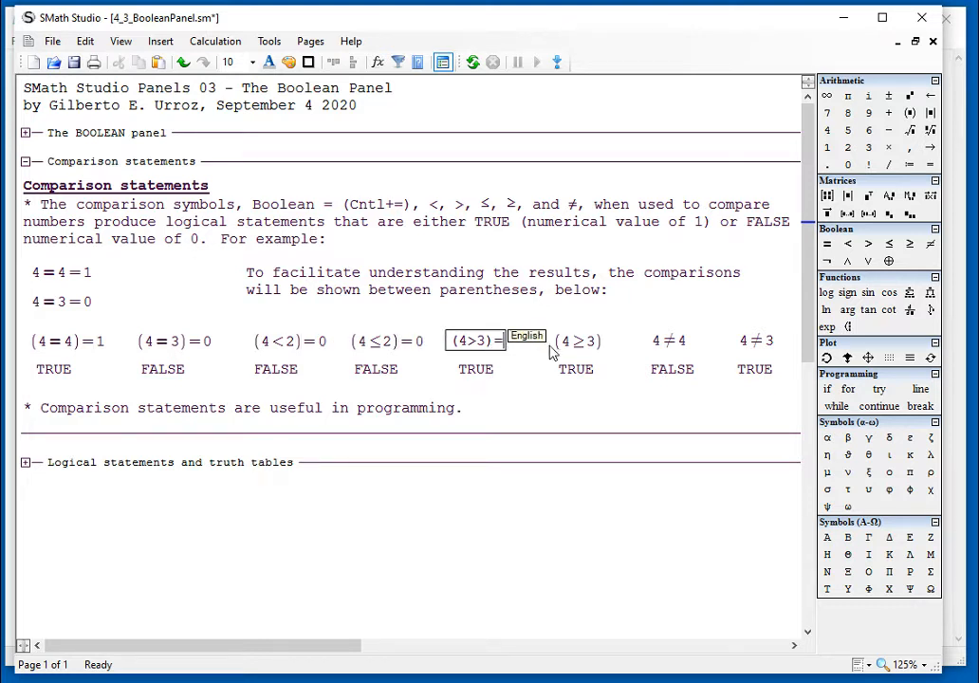
key(BackSpace)
text(=)
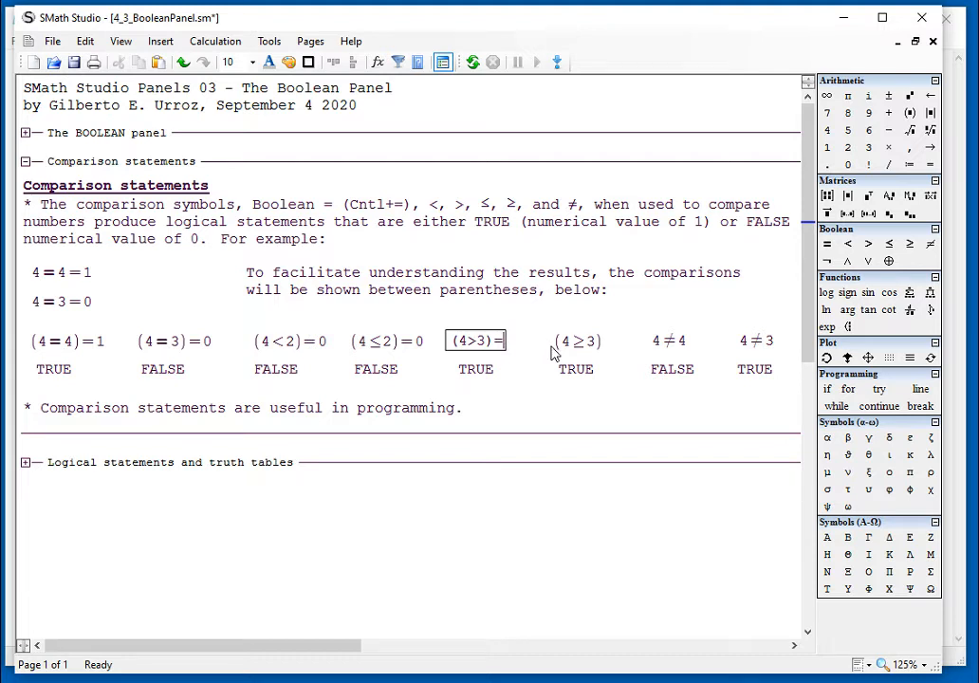
Replace the (4>3) text entry with the parenthesised math expression (4<3) and evaluate it numerically.
key(BackSpace)
key(BackSpace)
key(BackSpace)
key(BackSpace)
key(BackSpace)
key(BackSpace)
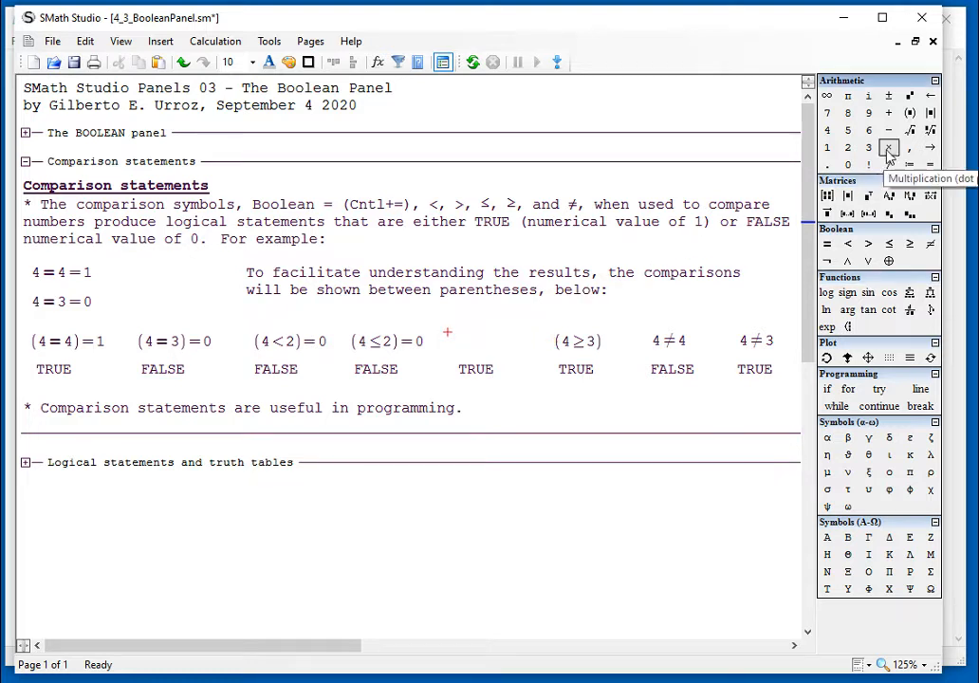
click(909, 114)
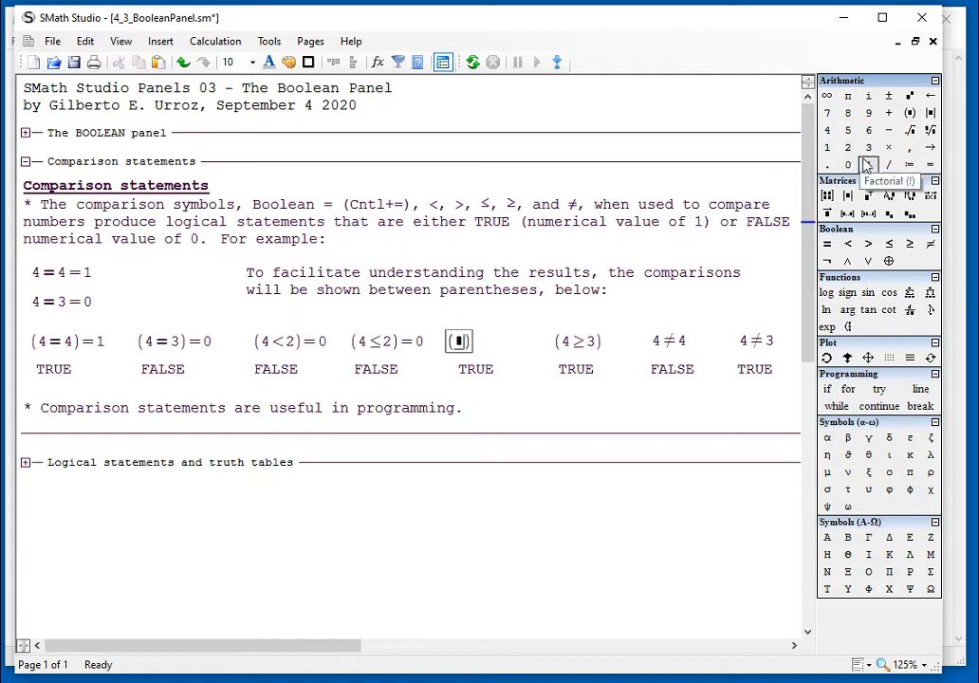
text(4<3)=0)
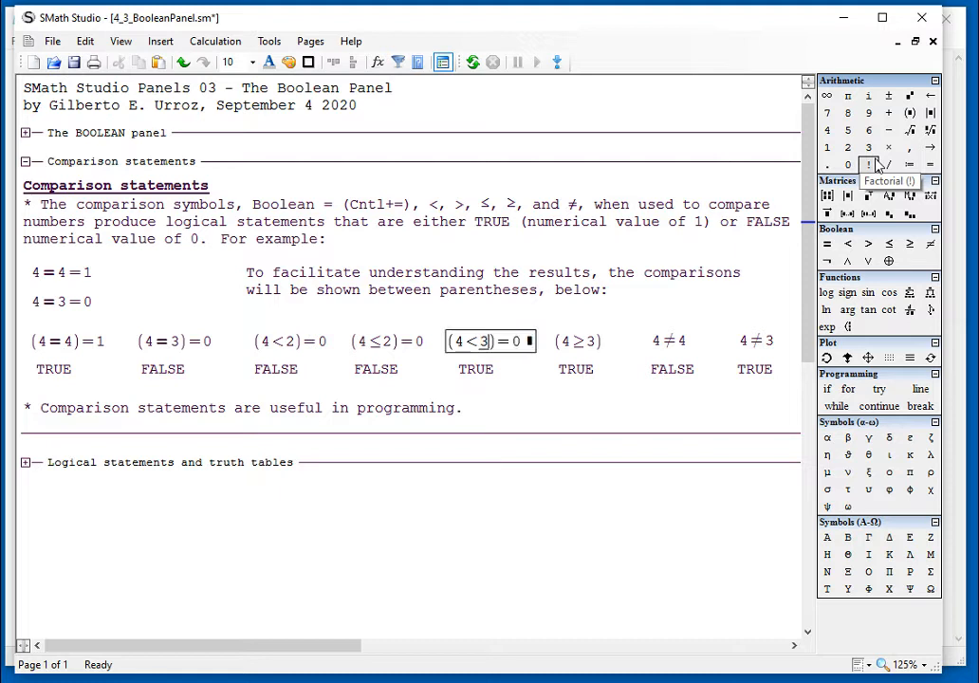
click(659, 325)
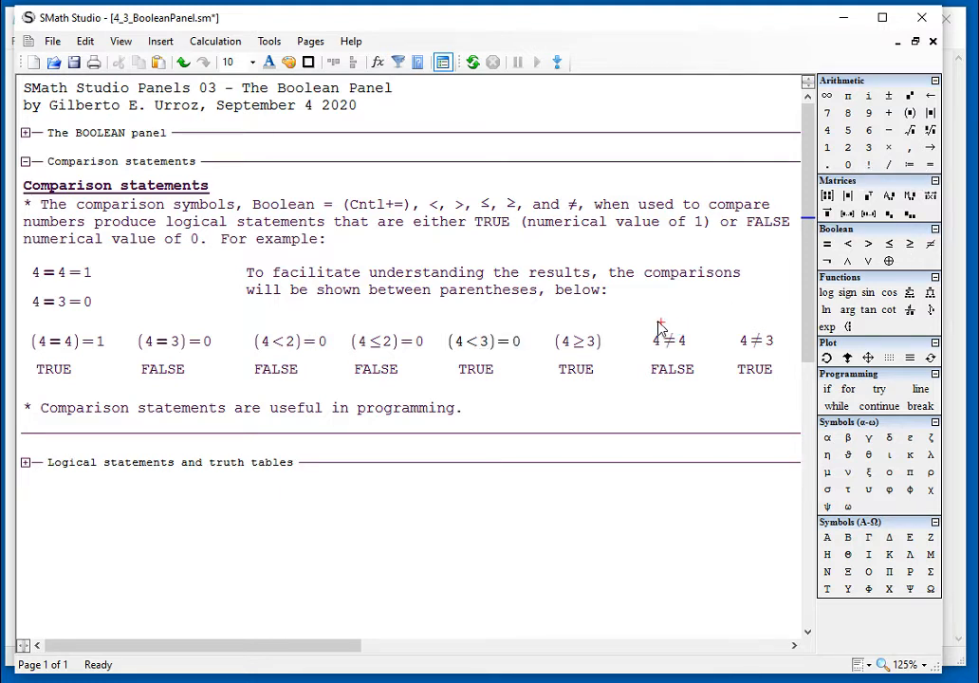
Evaluate the comparisons (4≥3) and 4≠4 numerically.
click(601, 347)
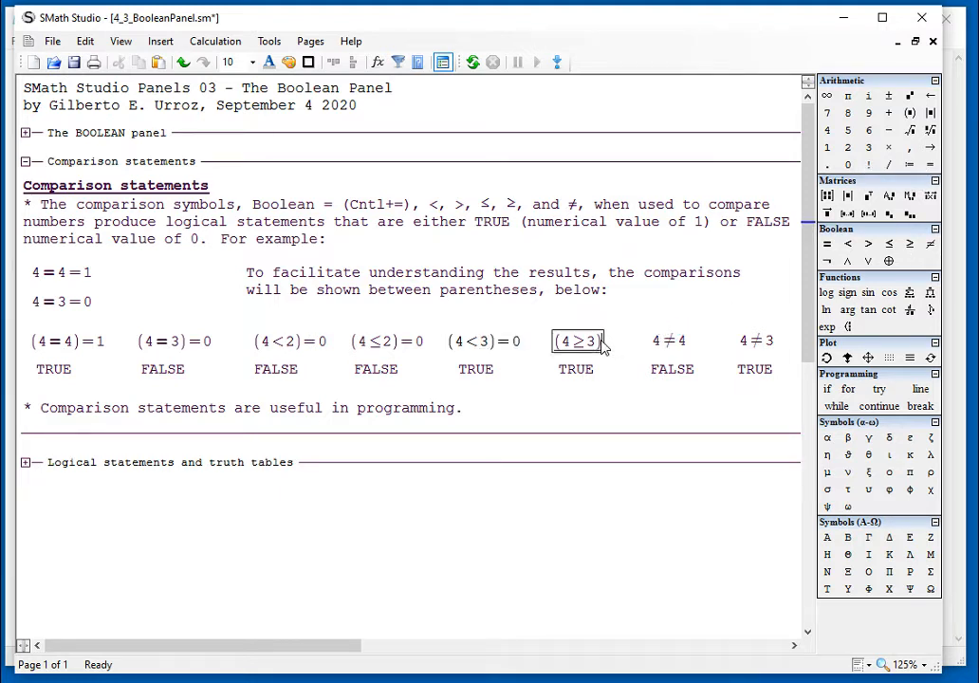
text(=1)
click(663, 302)
click(685, 347)
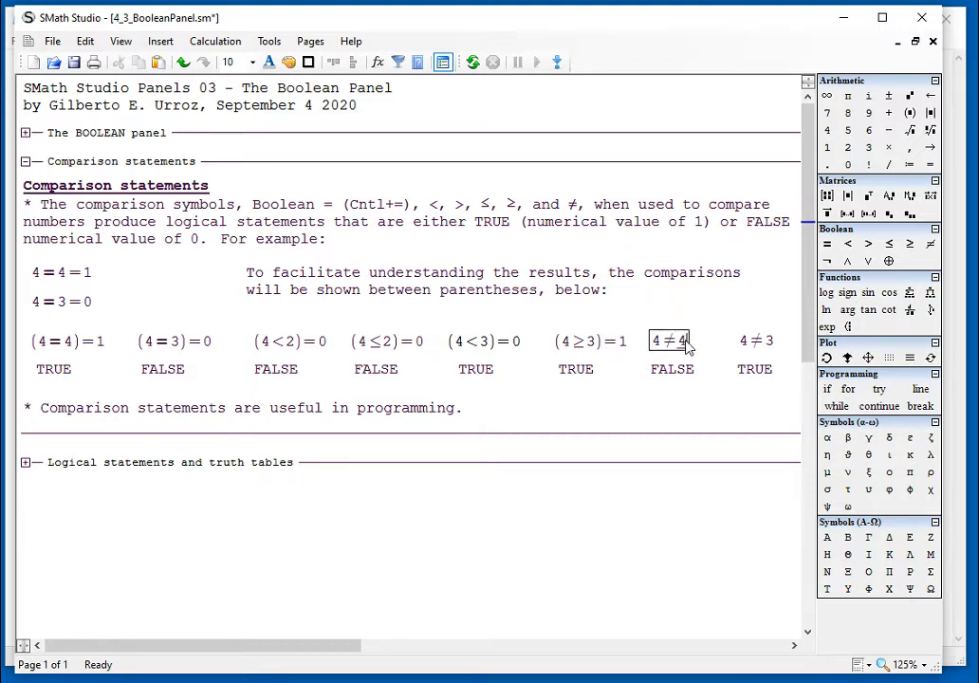
text(=0)
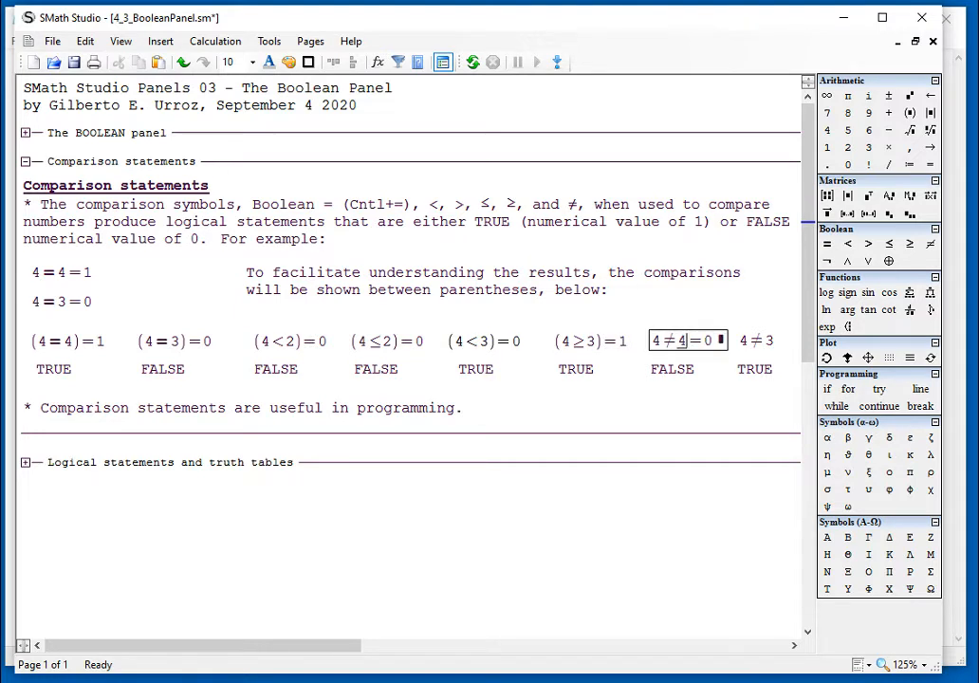
Minimise the Notepad title window lying behind the worksheet and return to SMath Studio.
click(775, 344)
drag(970, 277, 953, 299)
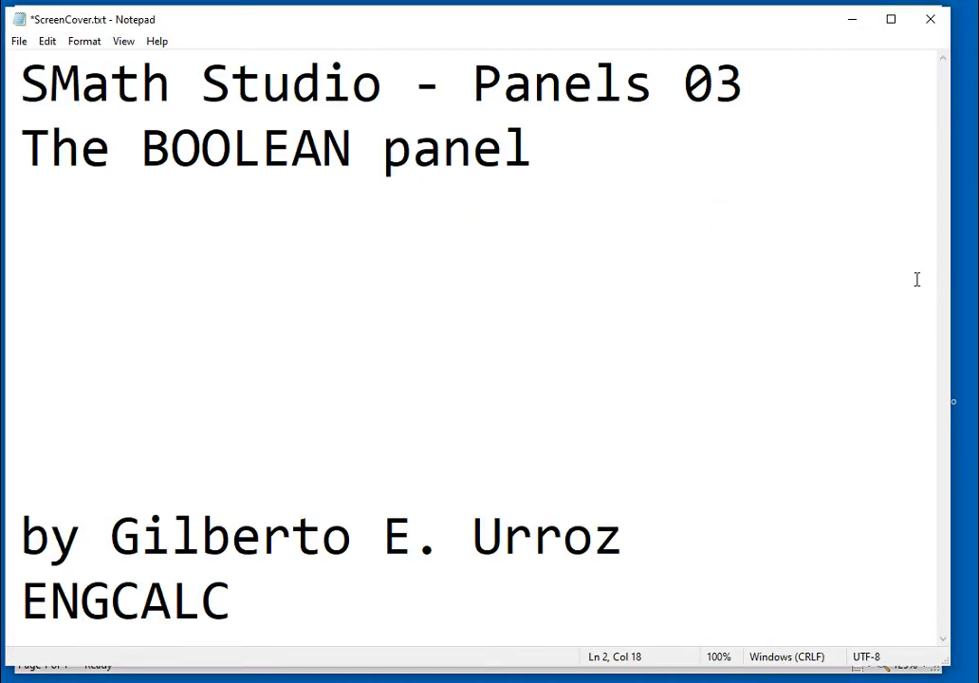
click(842, 27)
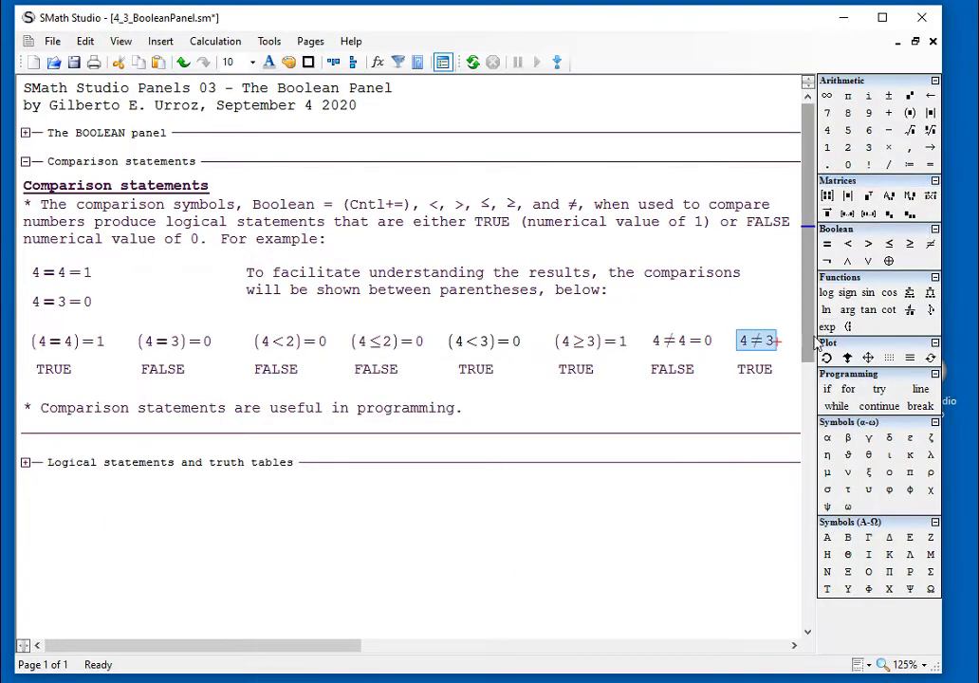
Evaluate the 4≠3 comparison numerically and widen the worksheet window slightly to fit its result.
click(775, 347)
text(=1)
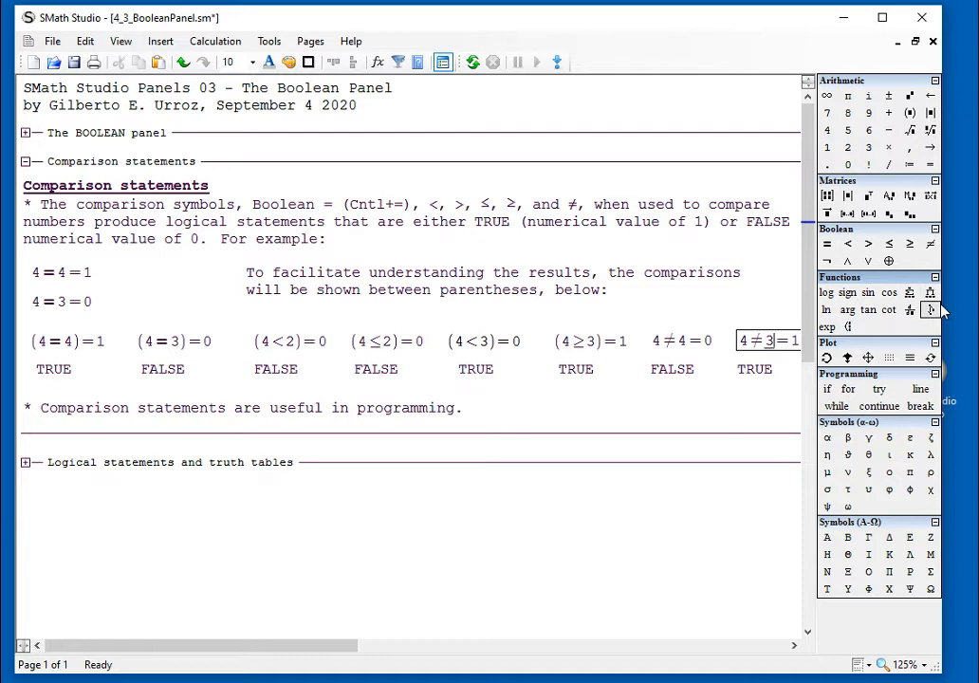
drag(956, 270, 968, 268)
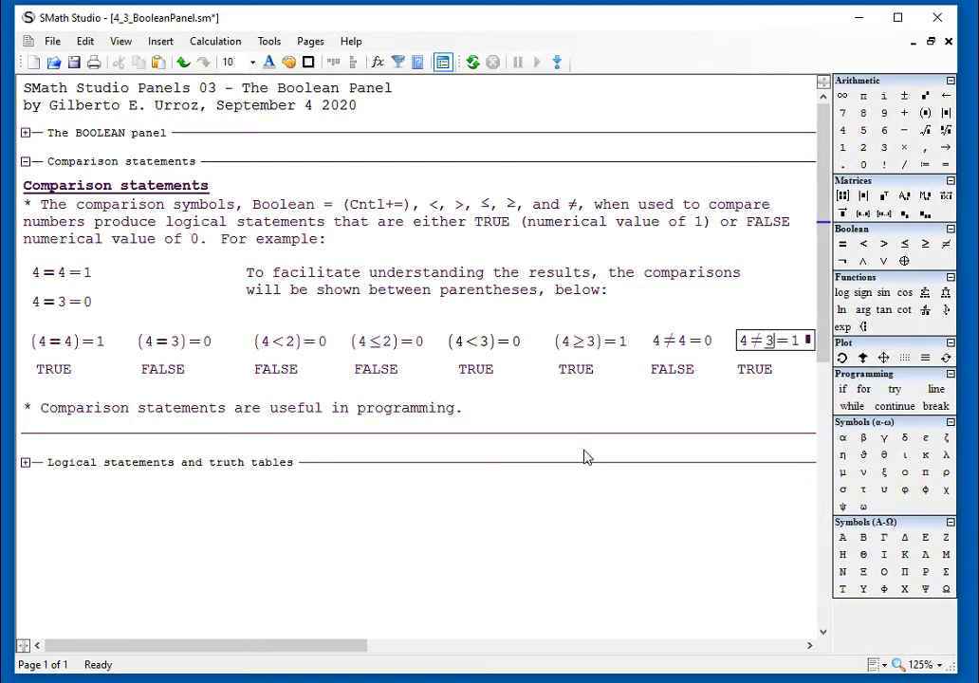
click(592, 380)
click(102, 344)
click(90, 372)
click(204, 346)
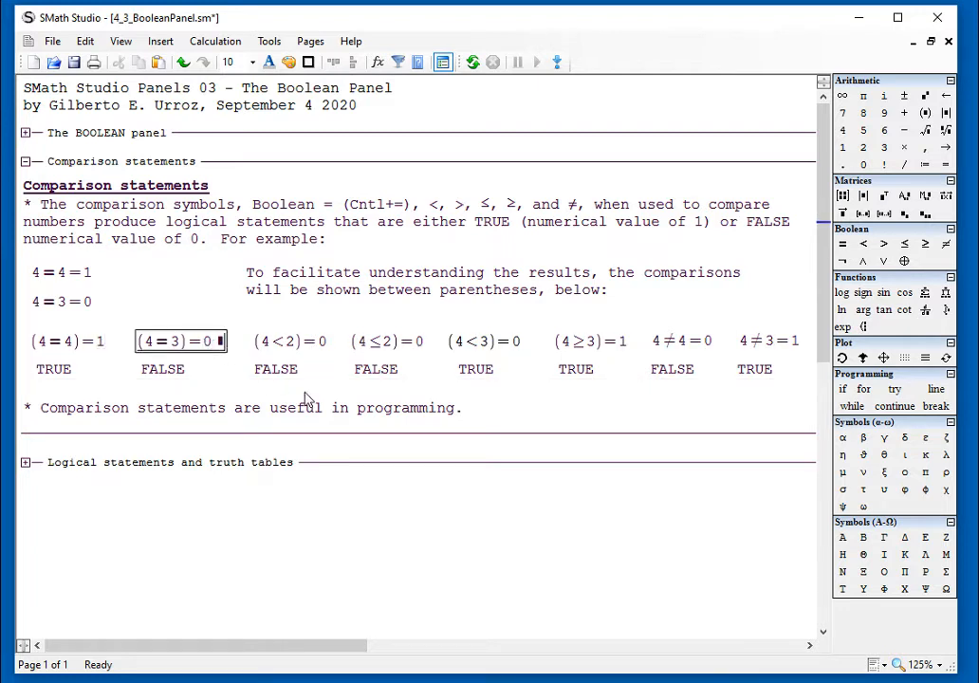
click(495, 478)
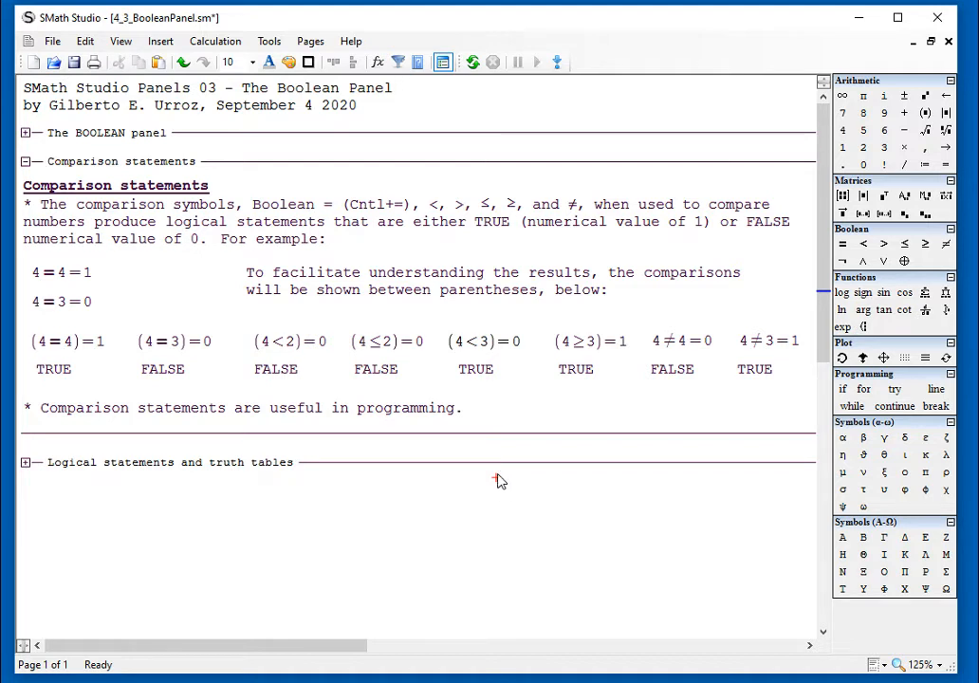
click(465, 414)
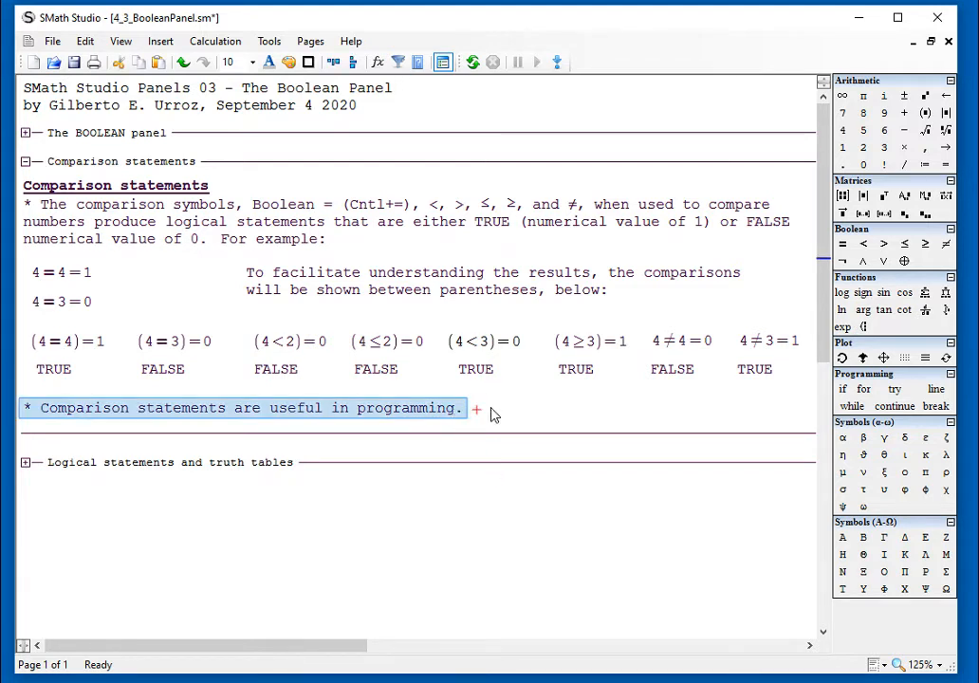
Collapse the Comparison statements section and expand the Logical statements and truth tables section.
click(534, 414)
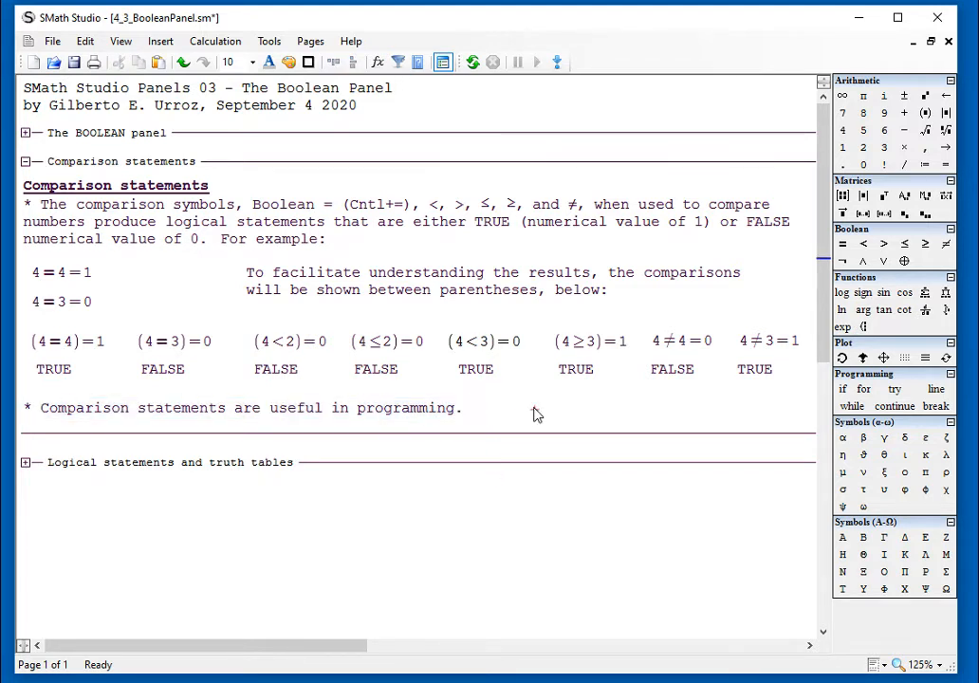
click(25, 163)
click(25, 191)
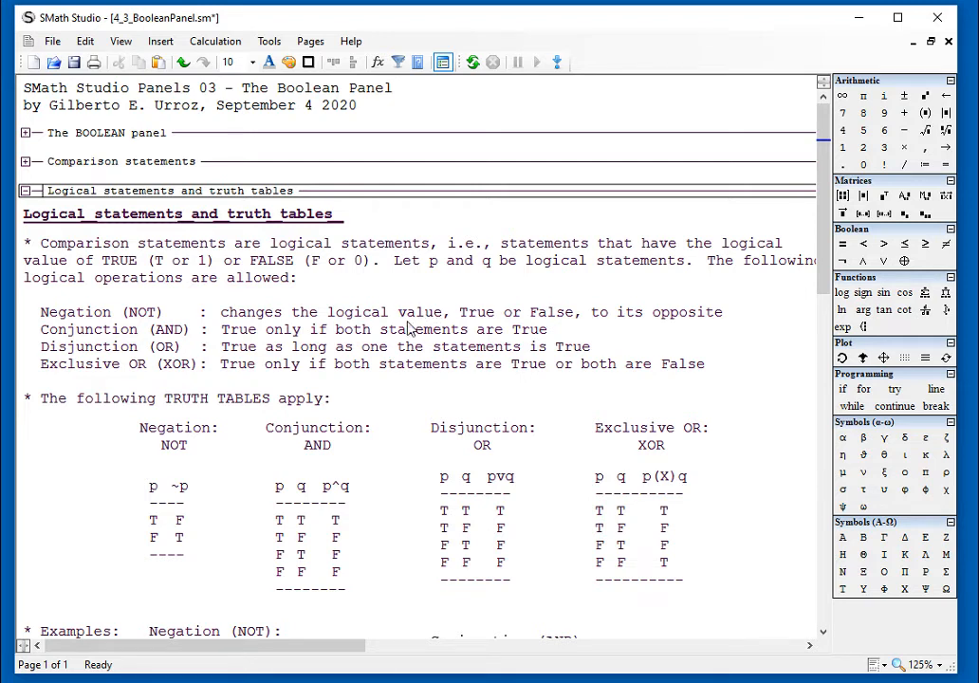
Review the introduction of p and q and the definitions of negation, conjunction, disjunction and exclusive OR.
click(398, 267)
drag(399, 270, 657, 275)
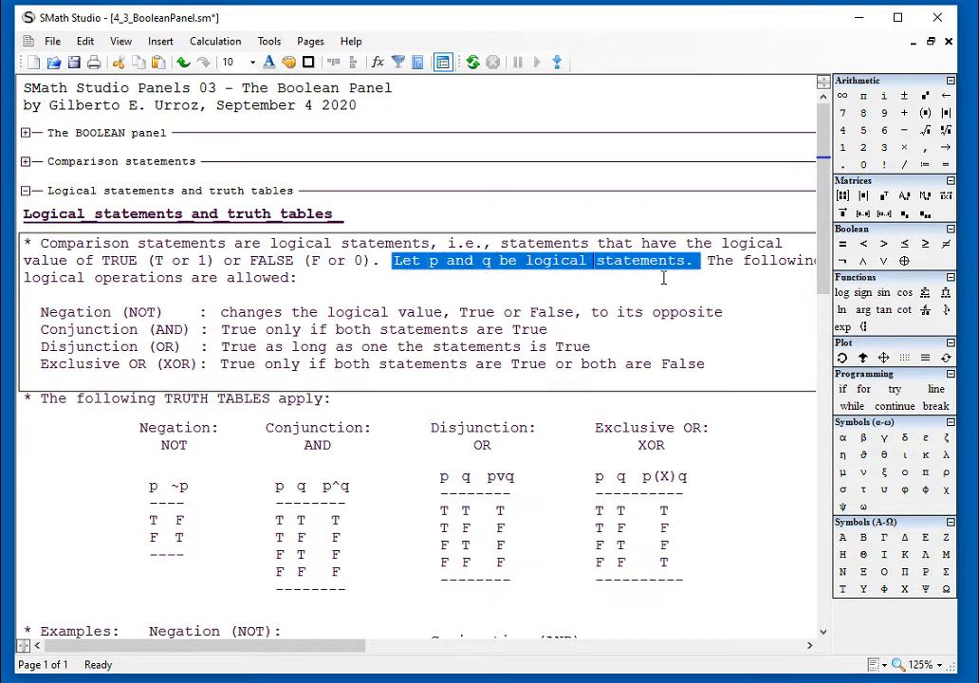
click(661, 284)
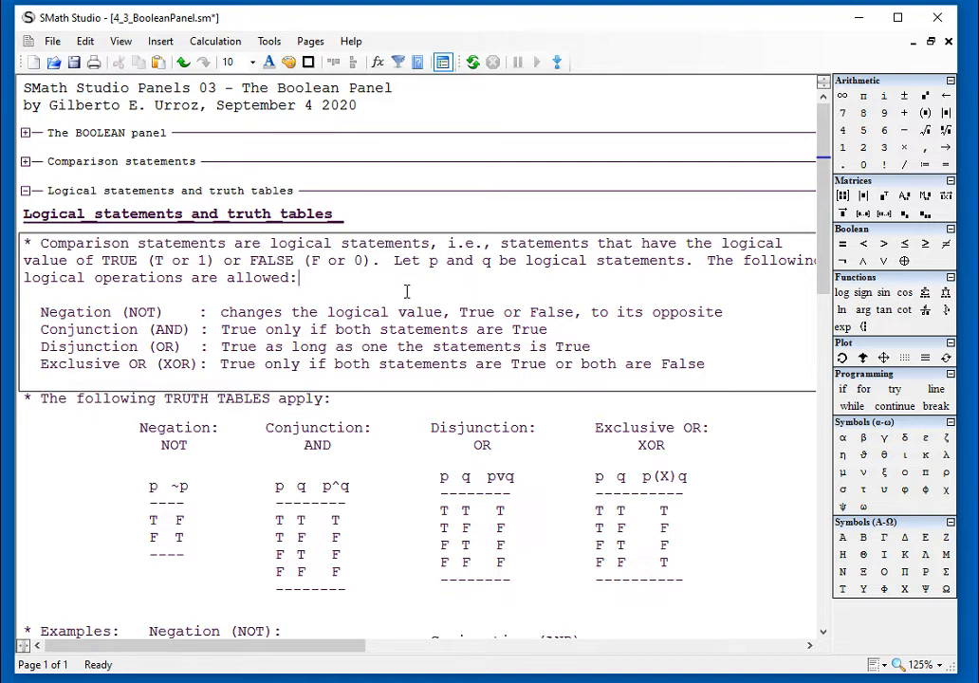
drag(40, 312, 171, 312)
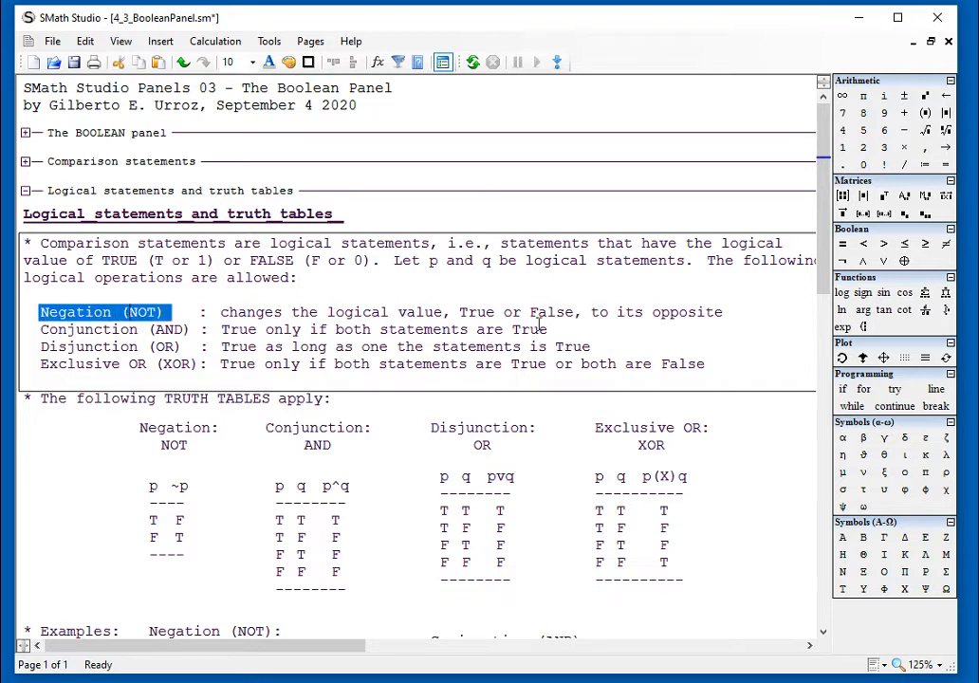
click(719, 406)
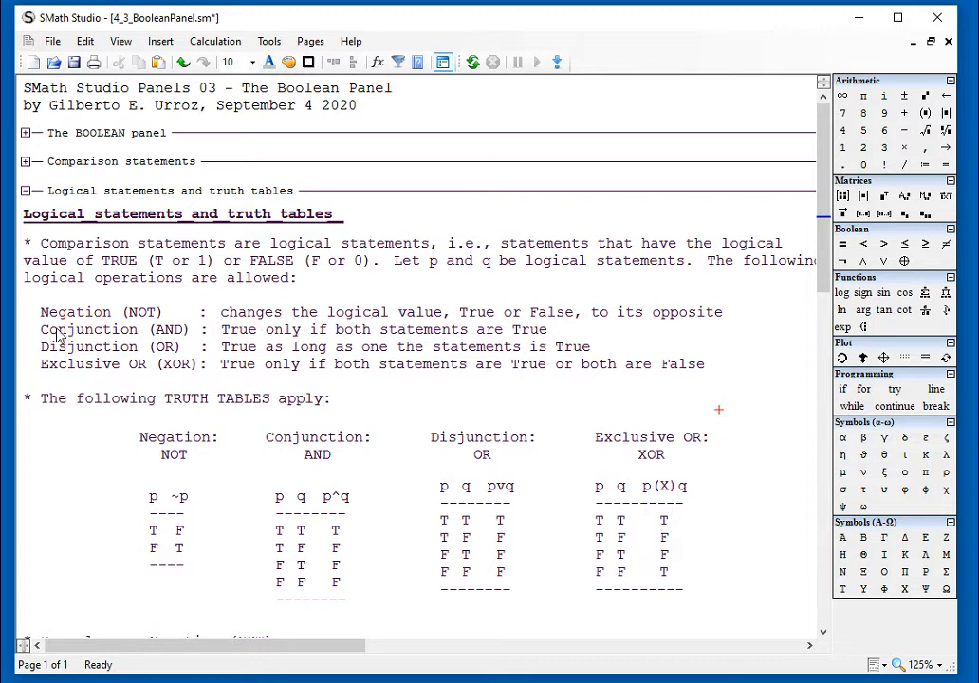
drag(40, 332, 150, 335)
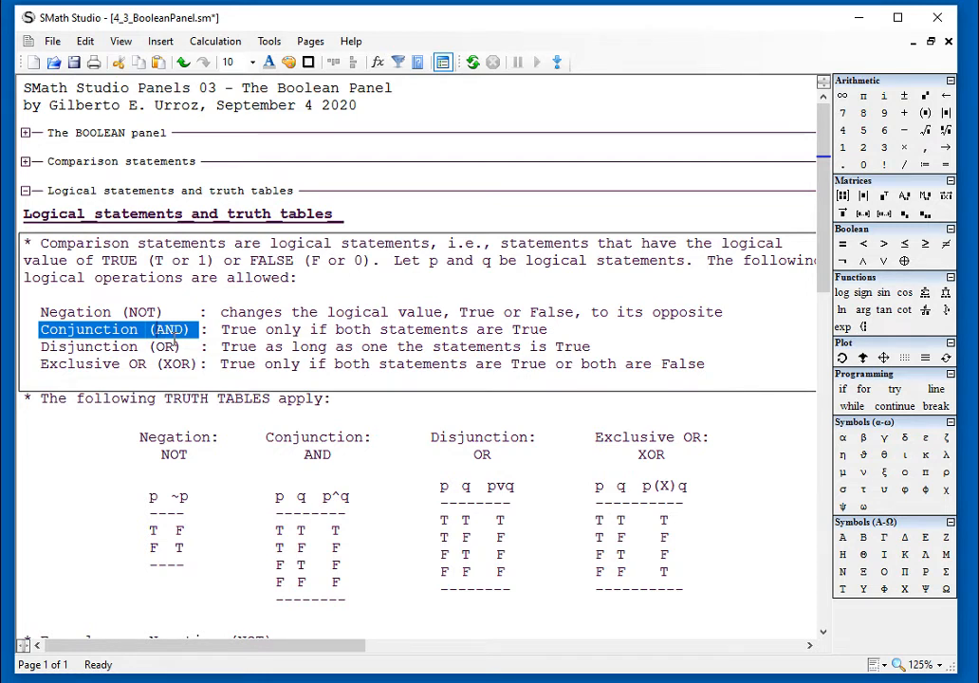
drag(40, 346, 183, 356)
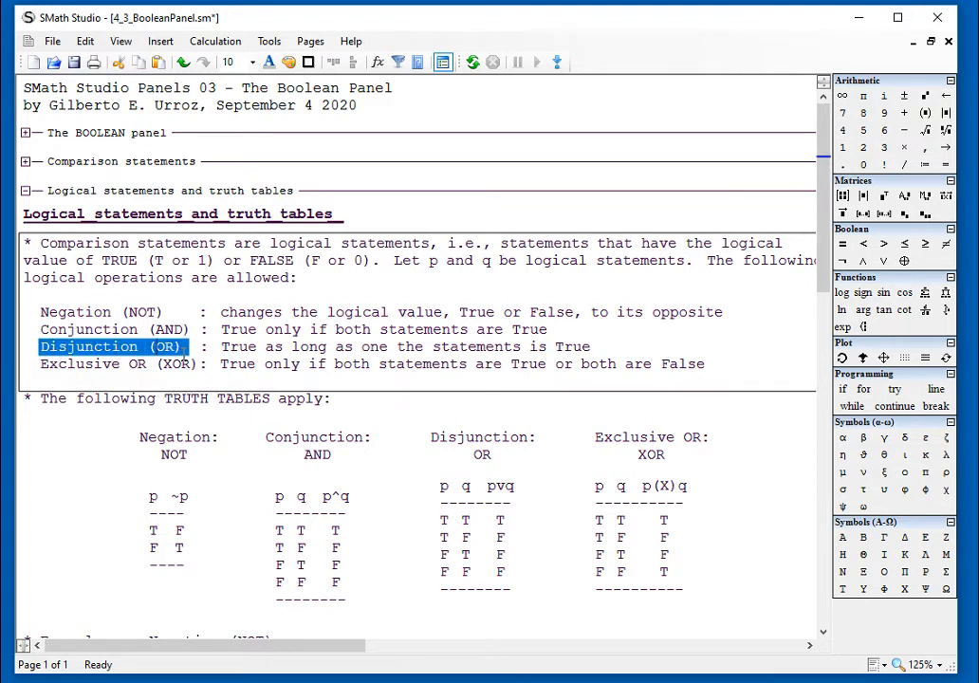
drag(42, 365, 210, 372)
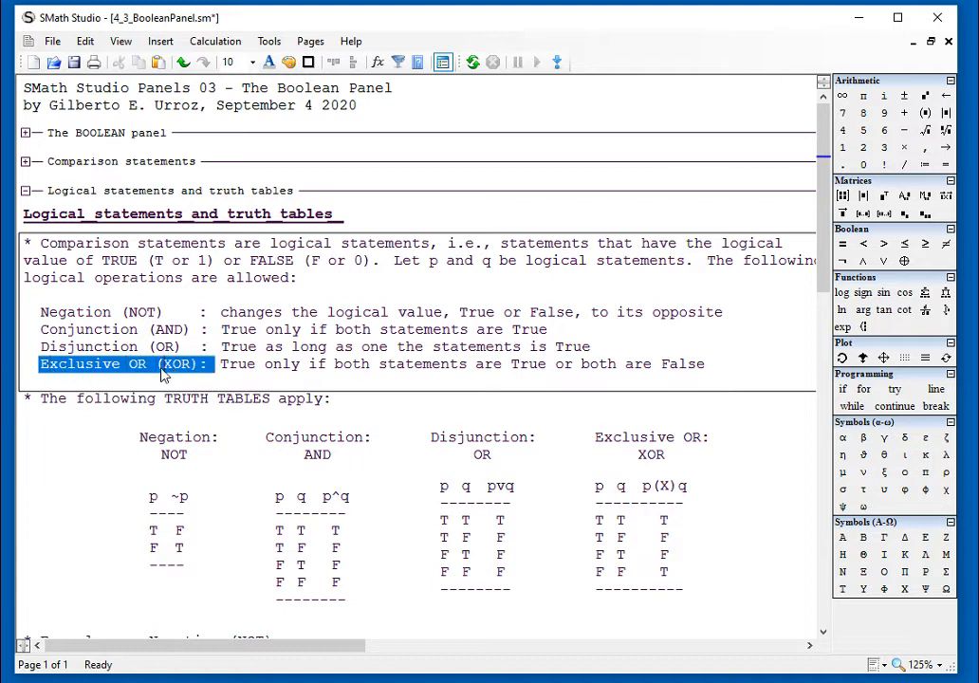
click(747, 424)
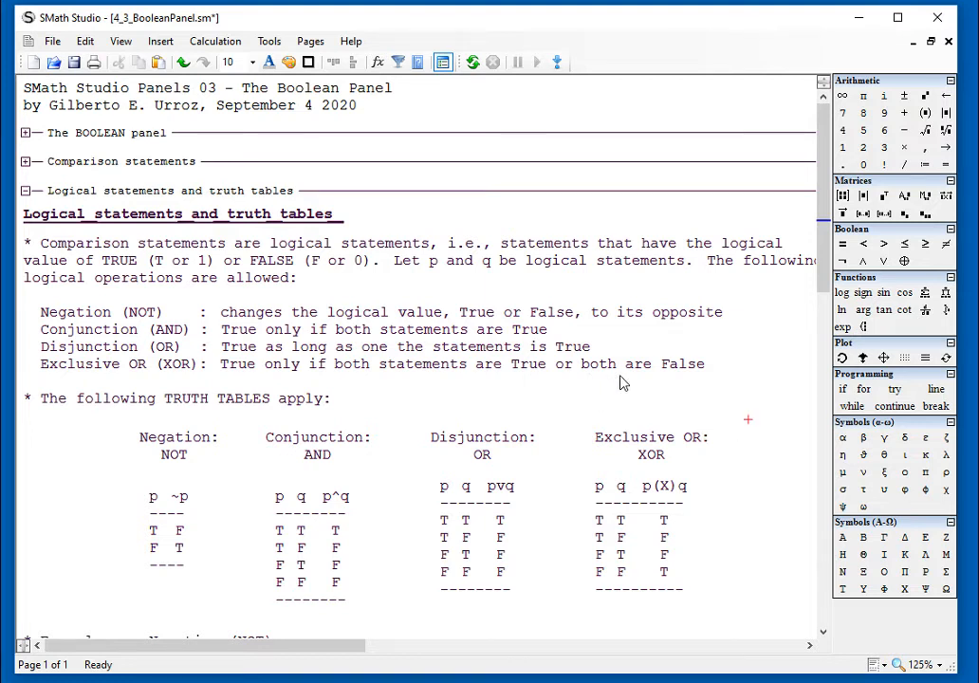
Examine the rows of the negation (NOT) and conjunction (AND) truth tables.
scroll(622, 382, down, 3)
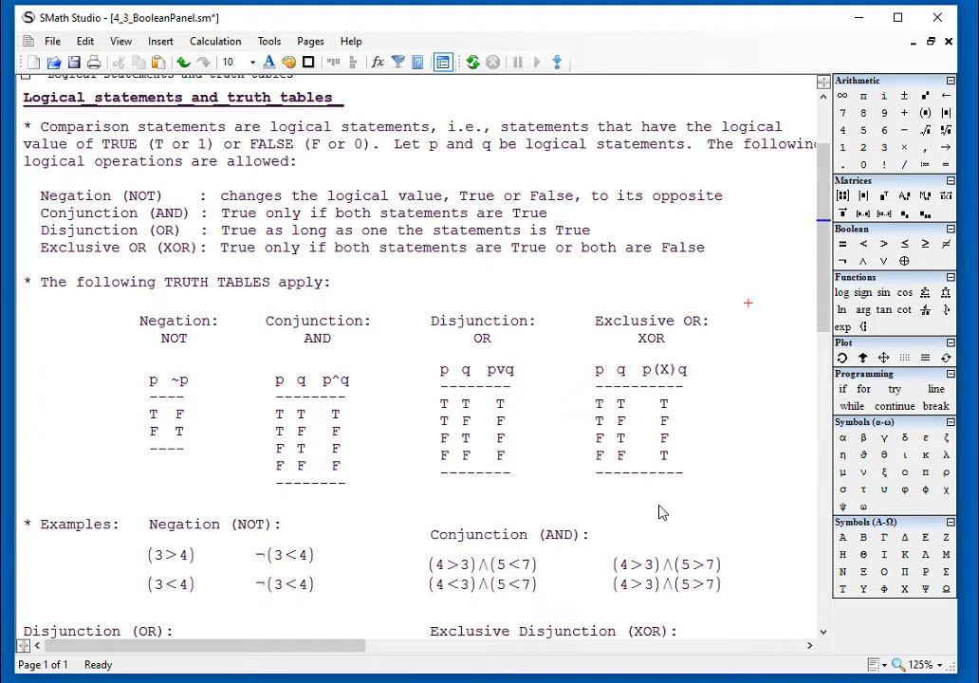
drag(207, 459, 159, 426)
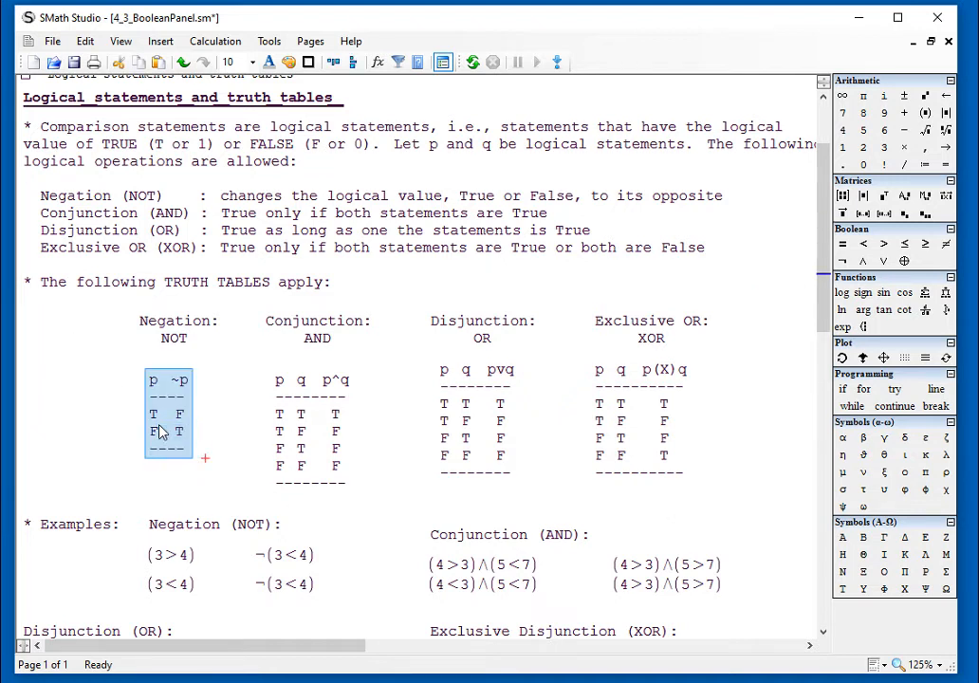
click(806, 498)
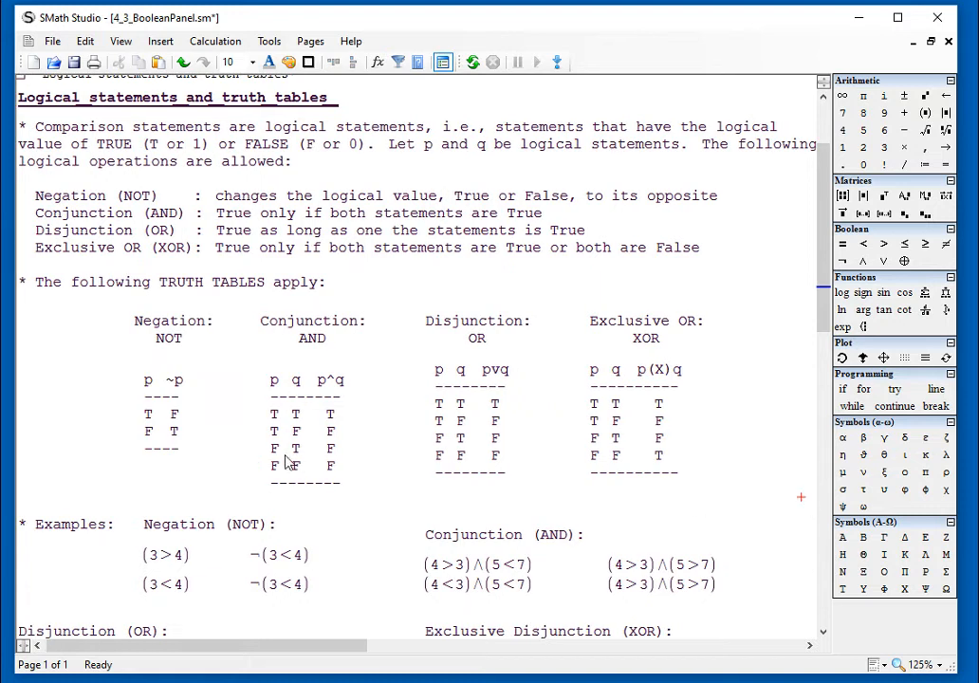
click(161, 418)
click(156, 440)
click(185, 442)
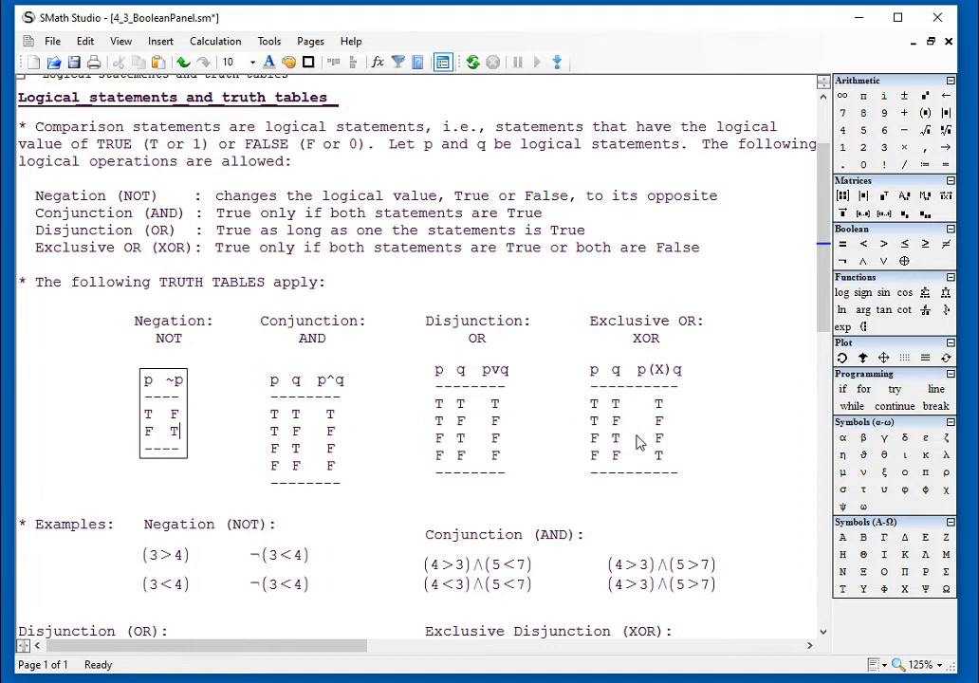
click(279, 423)
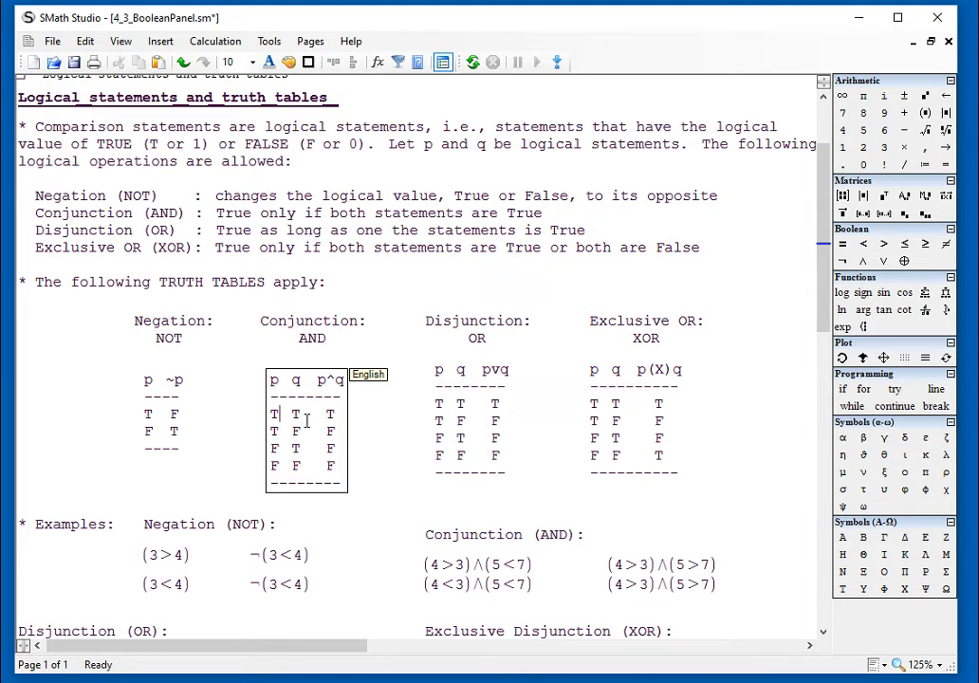
click(299, 431)
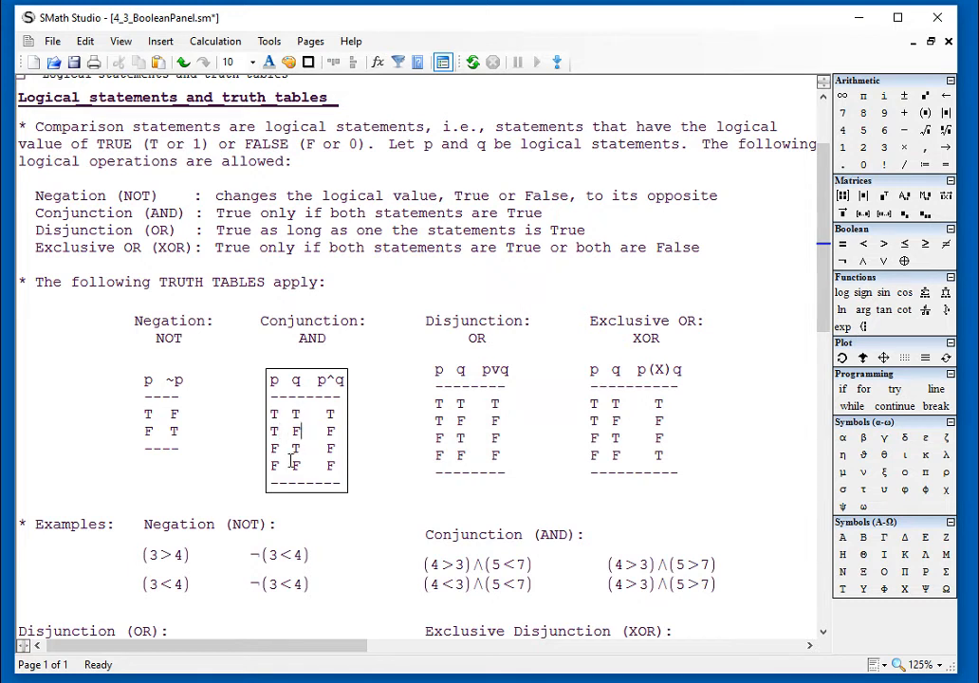
click(298, 449)
drag(339, 418, 275, 415)
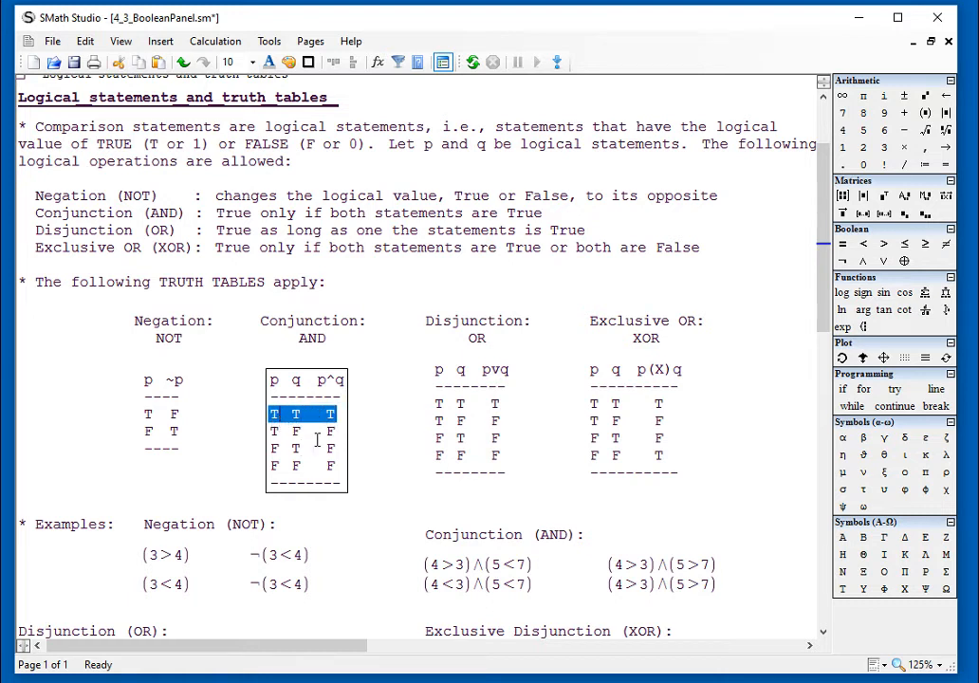
Correct the pvq results in the second and third rows of the disjunction (OR) truth table to T.
click(490, 349)
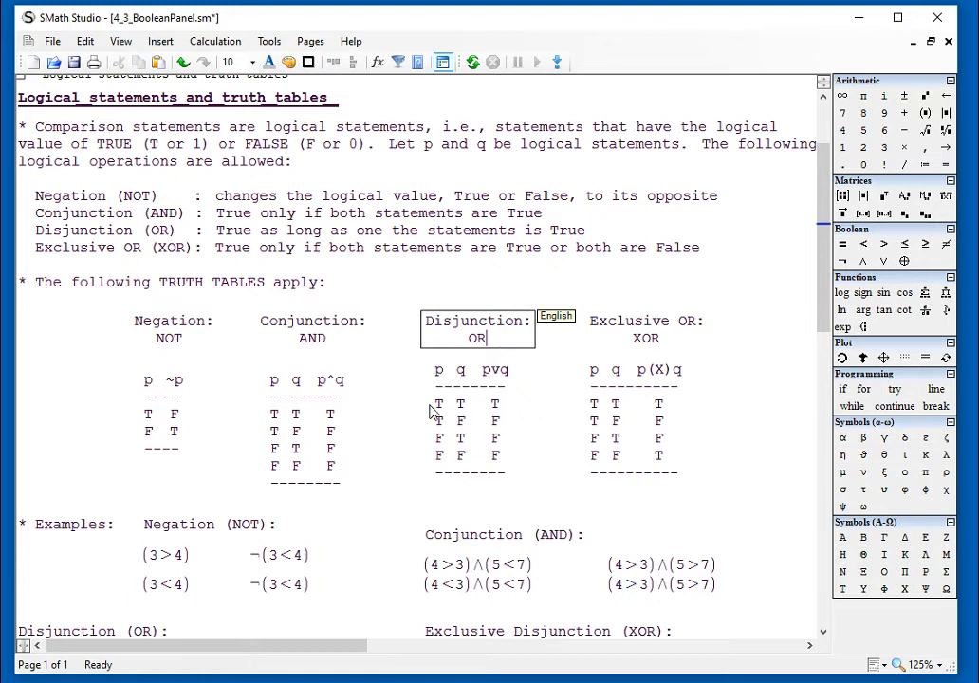
drag(438, 410, 500, 442)
click(506, 430)
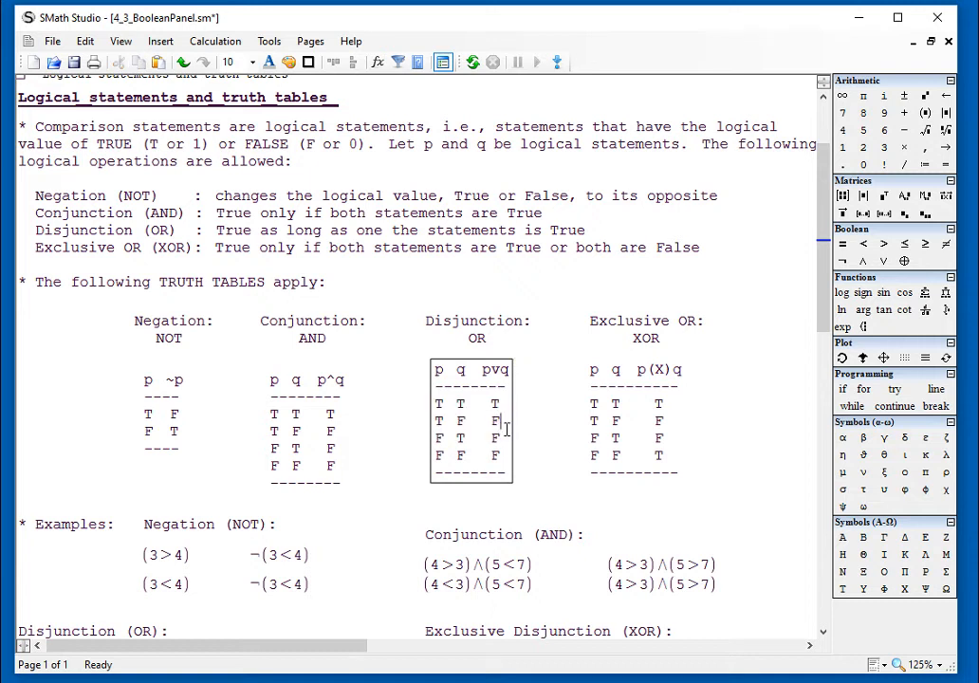
text(T)
key(BackSpace)
key(BackSpace)
text(T)
click(589, 370)
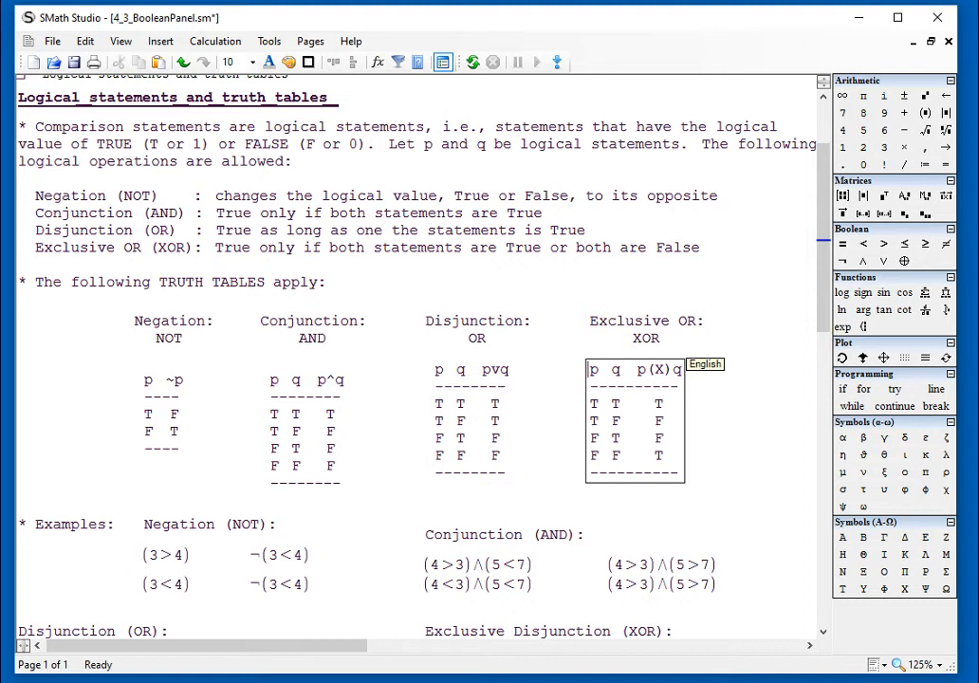
click(504, 441)
key(BackSpace)
text(T)
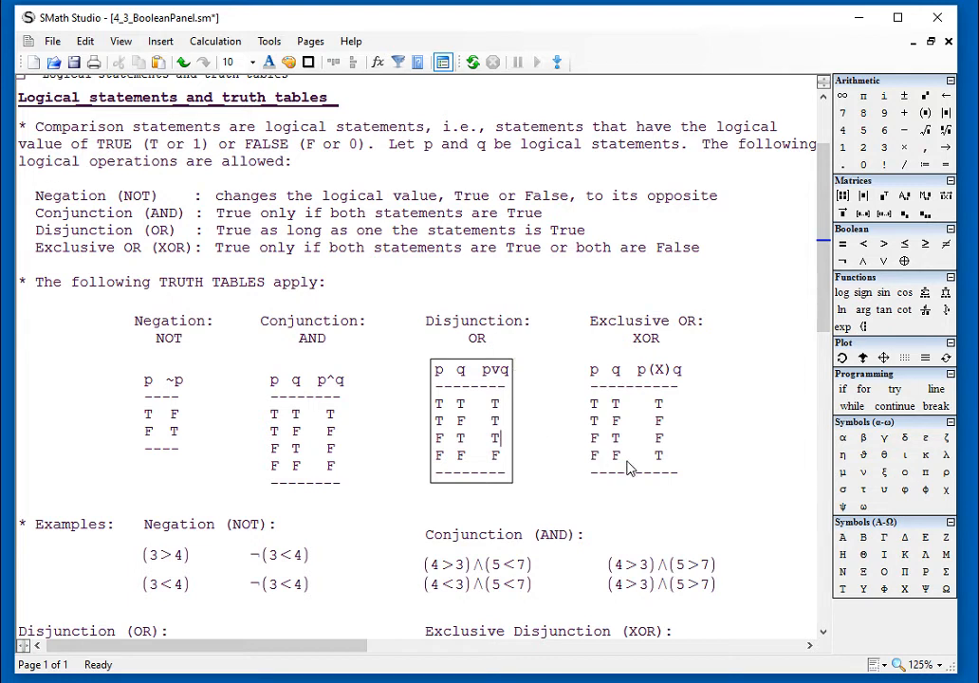
click(732, 468)
Review the first three rows of the disjunction table and the first and last rows of the exclusive OR table.
drag(498, 438, 439, 407)
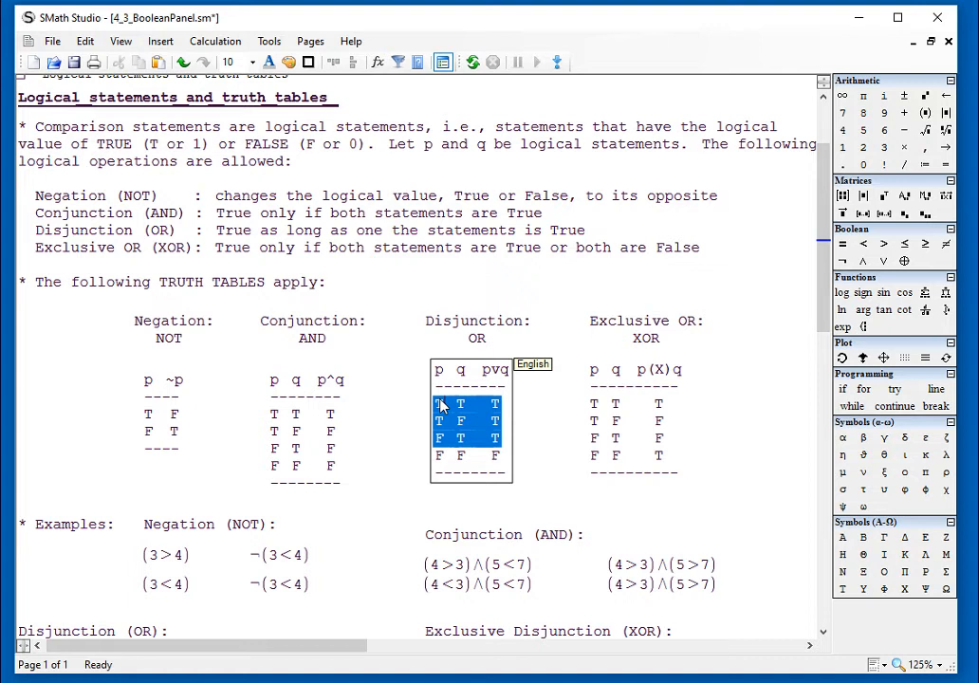
click(549, 477)
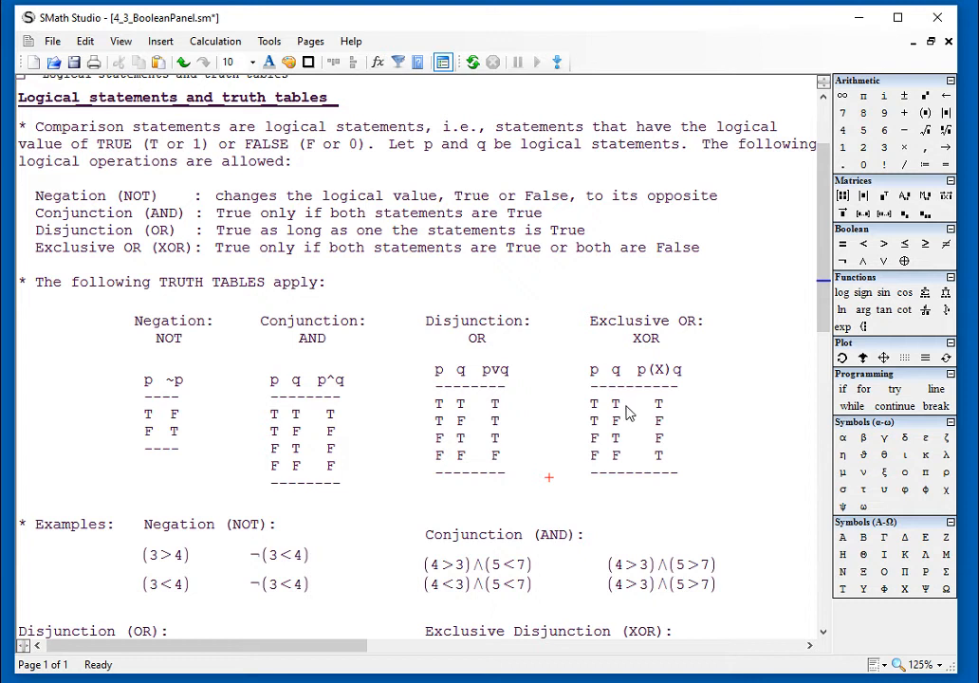
drag(590, 406, 661, 410)
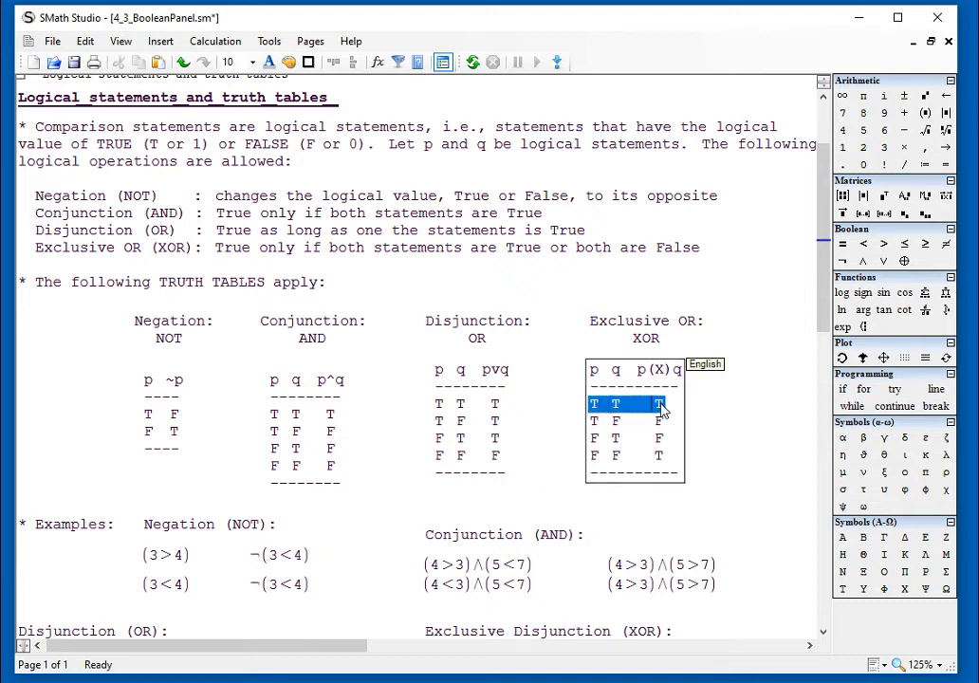
drag(591, 457, 704, 461)
click(714, 460)
Evaluate (3>4) and ¬(3<4) numerically in the first row of the Negation (NOT) examples.
scroll(718, 462, down, 1)
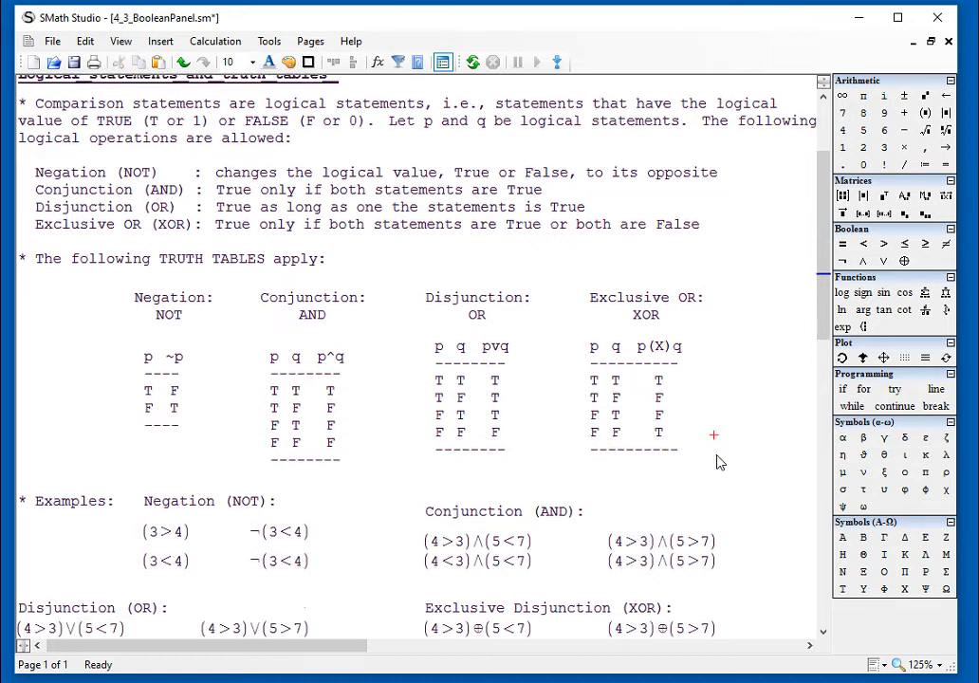
scroll(717, 459, down, 5)
scroll(715, 453, down, 1)
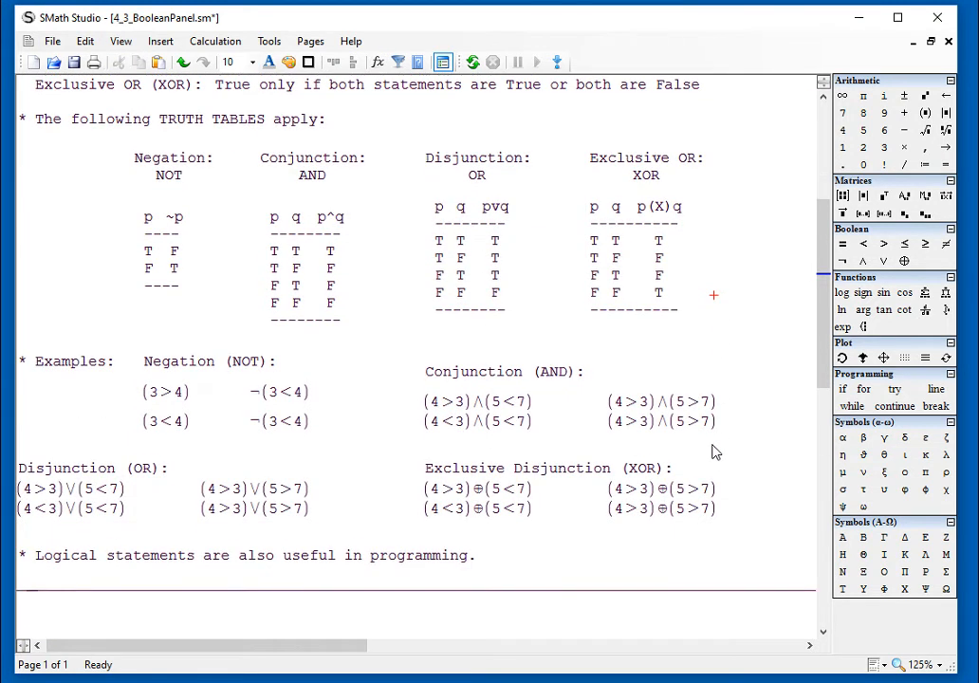
click(190, 403)
text(=0)
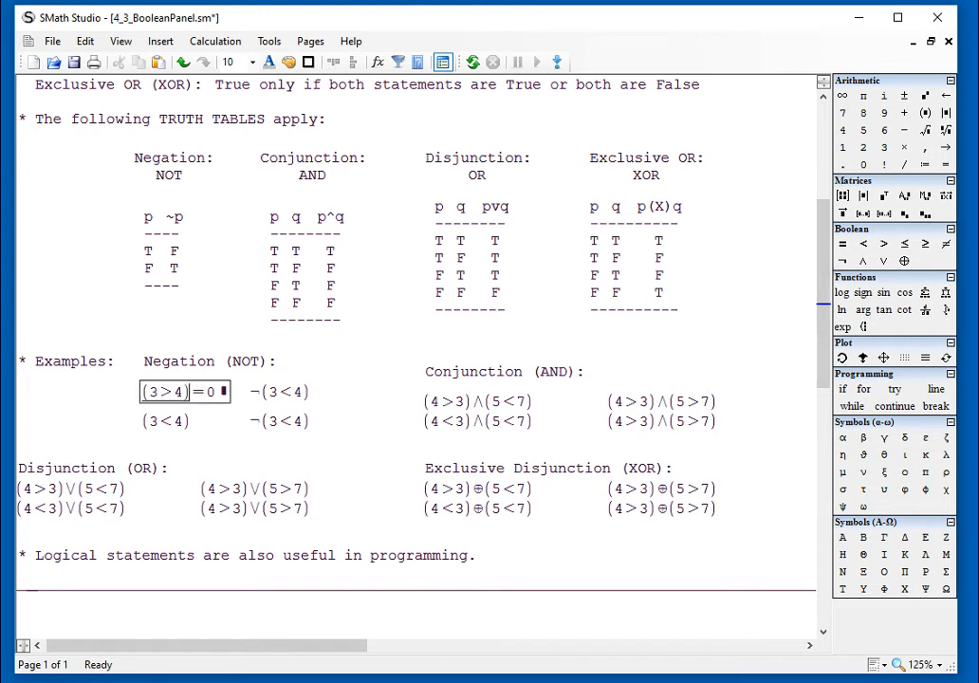
click(305, 399)
text(=0)
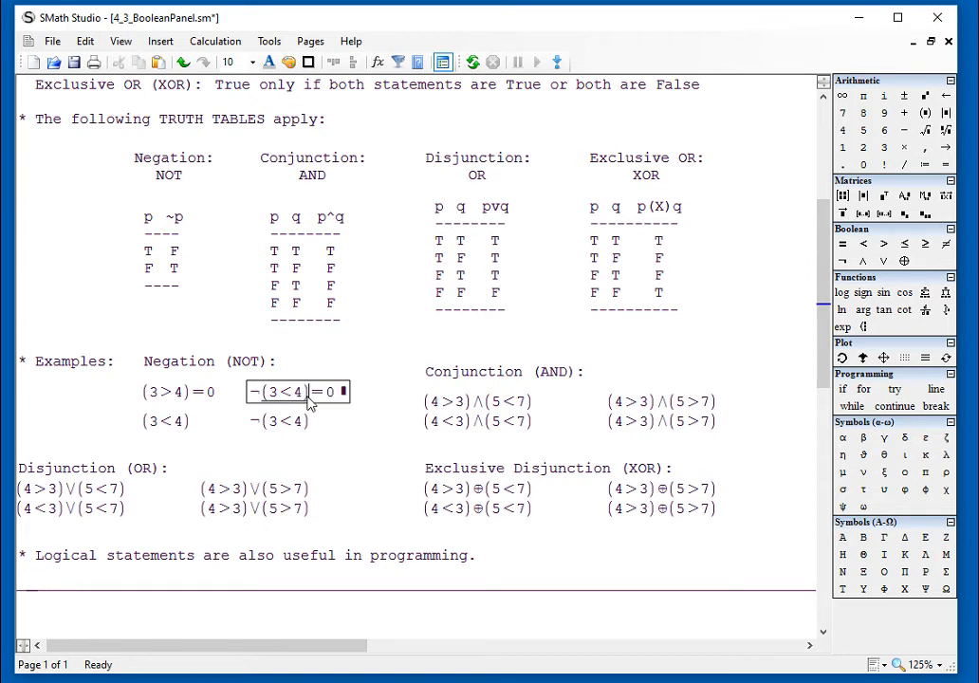
click(334, 421)
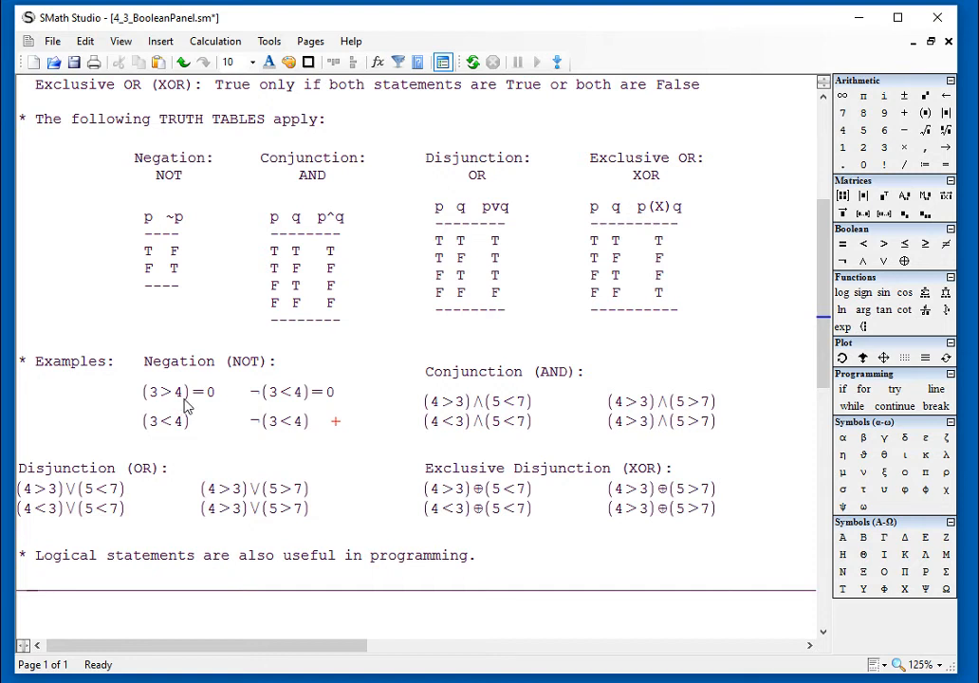
Change the comparison inside the first-row negation example to 3>4 and recalculate it.
click(290, 397)
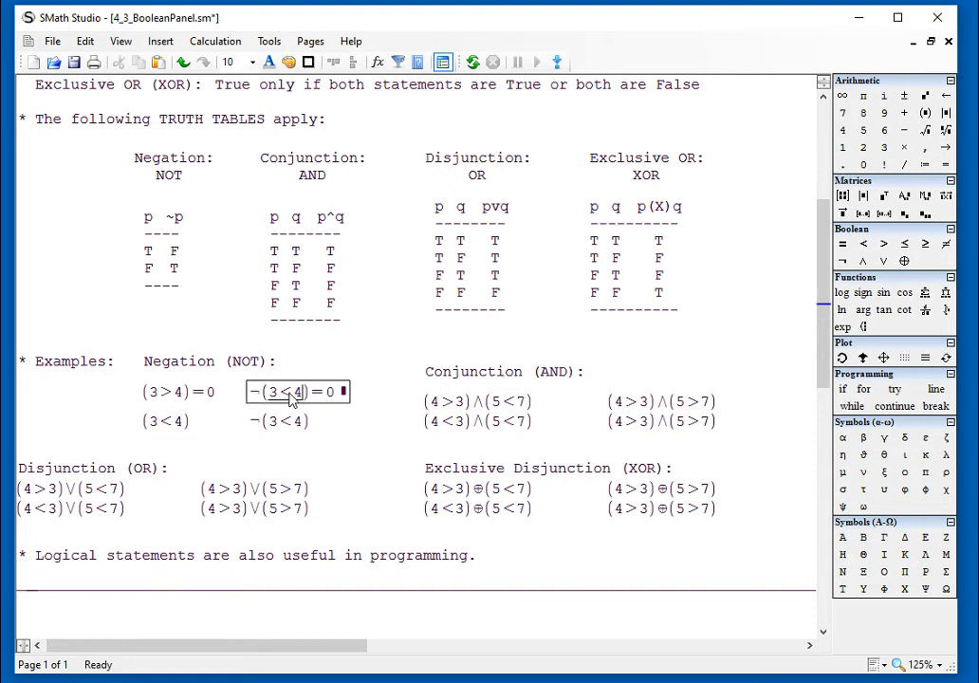
drag(290, 396, 268, 395)
key(Delete)
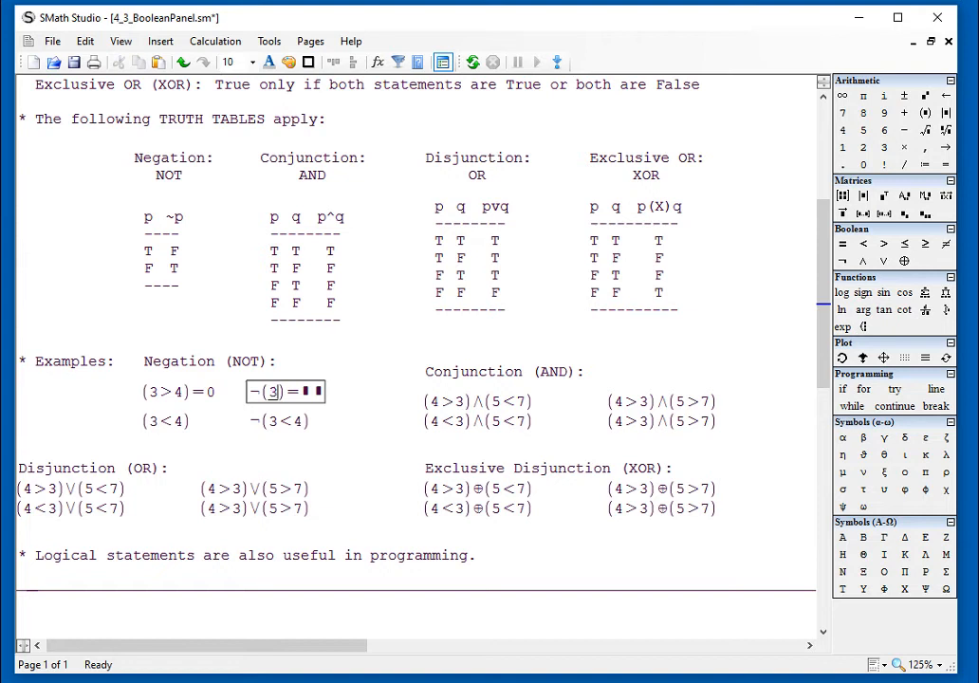
text(3>4)
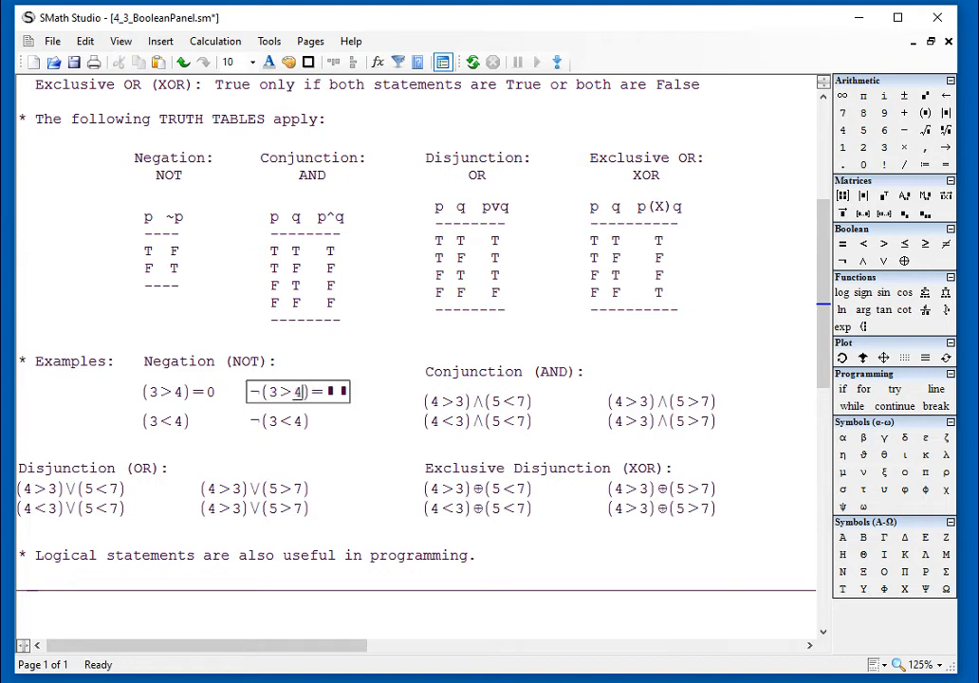
click(326, 413)
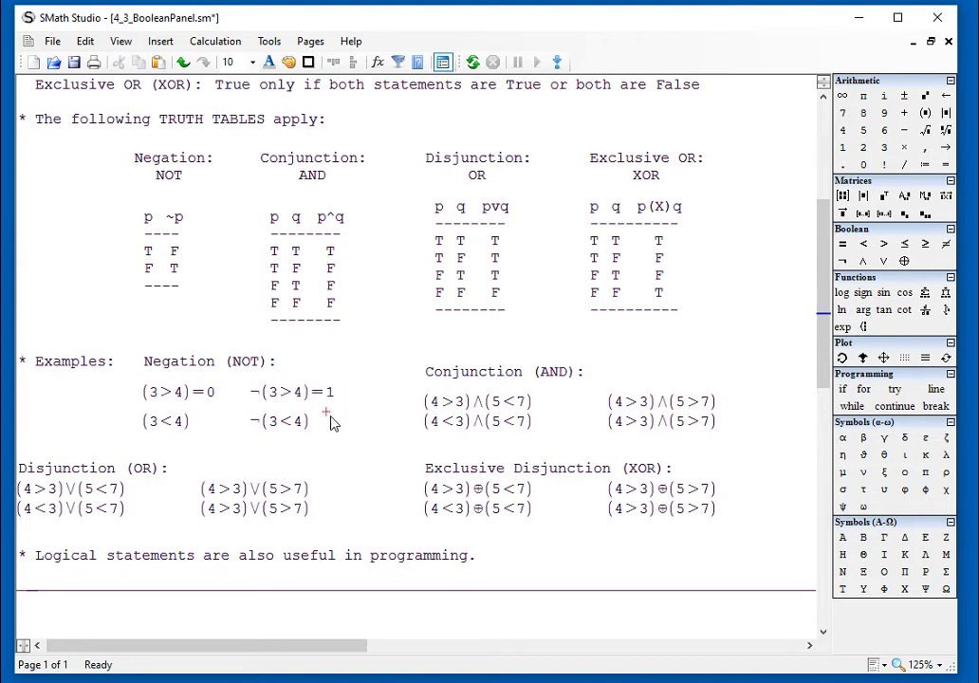
Evaluate the (3<4) comparison numerically in the second row of the negation examples.
click(189, 429)
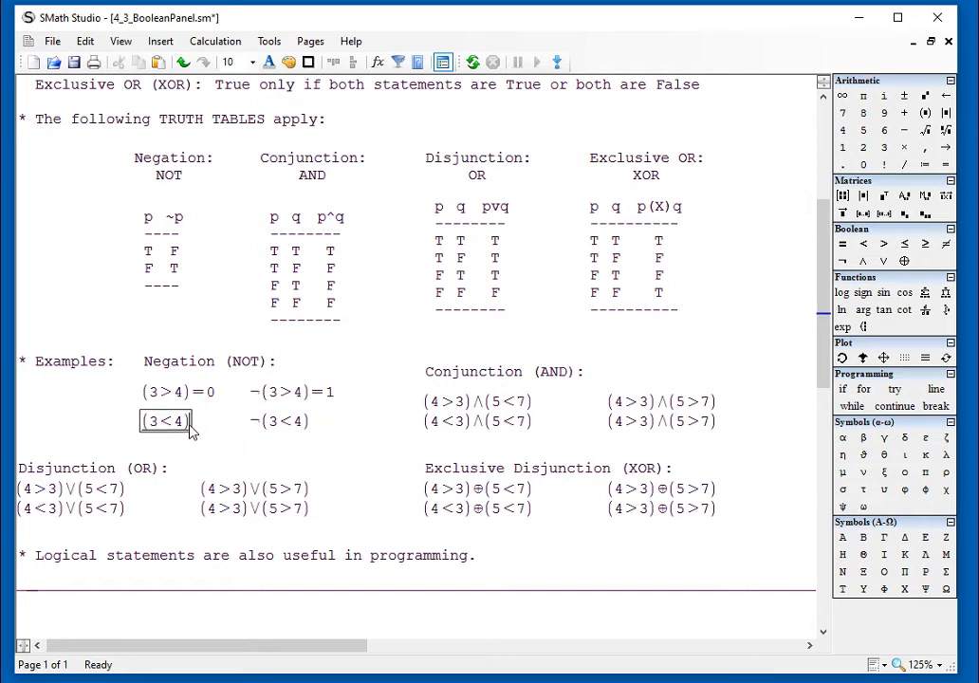
text(=1)
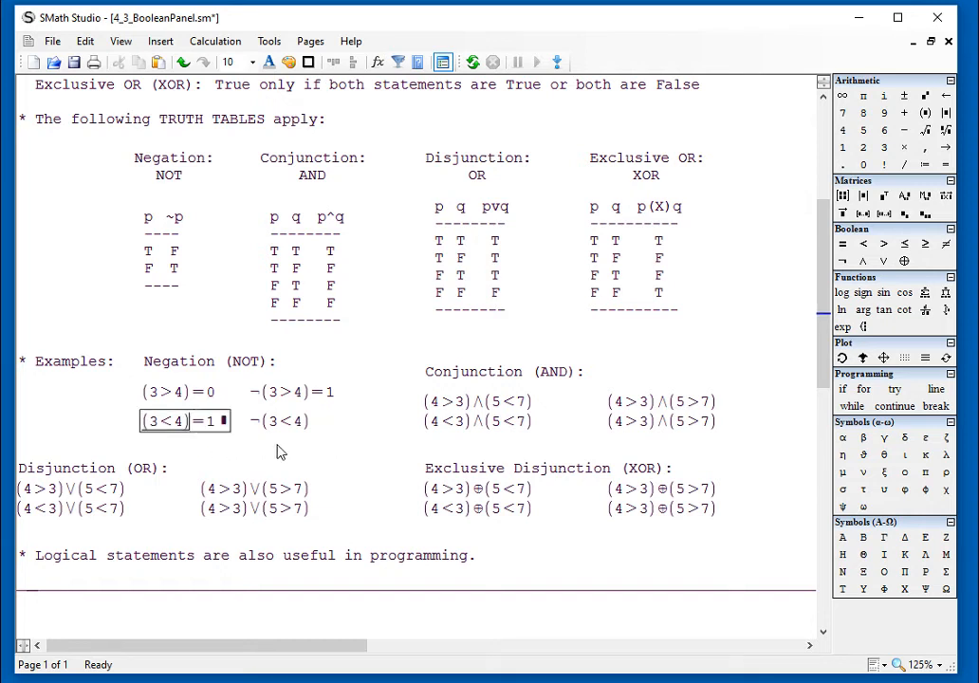
Evaluate ¬(3<4) in the second negation row and (4>3)∧(5<7) in the first conjunction row numerically.
click(307, 426)
text(=0)
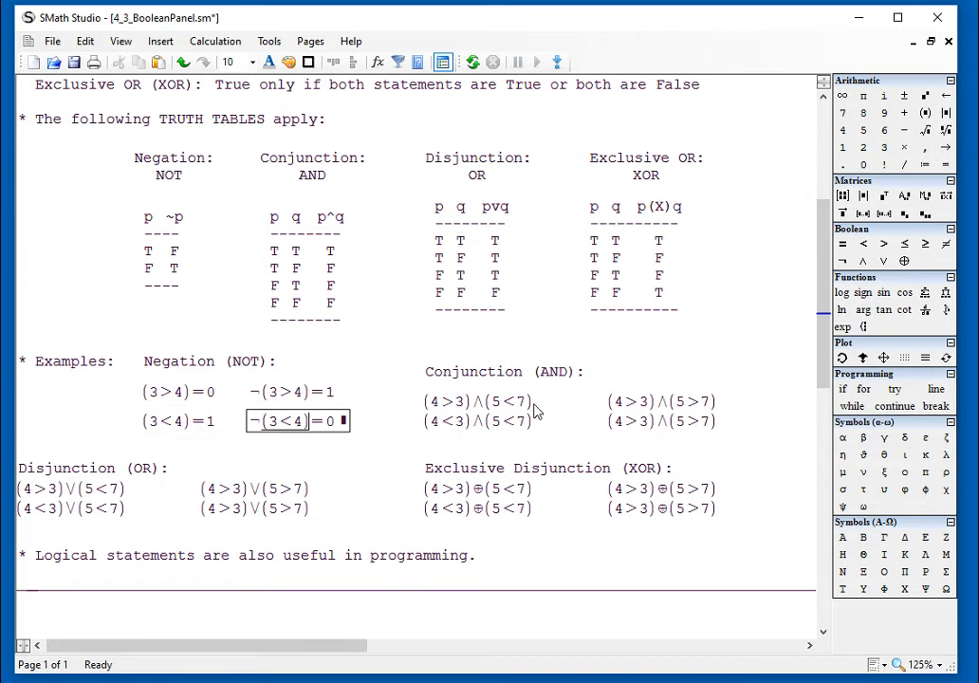
click(531, 405)
click(531, 406)
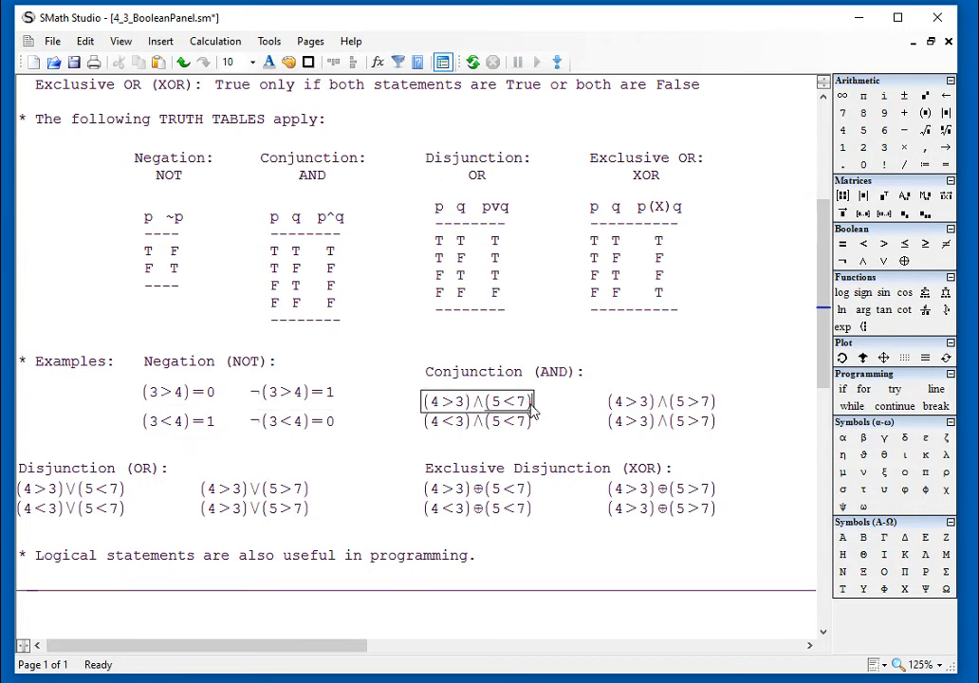
text(=1)
Evaluate the remaining three Conjunction (AND) examples numerically: both (4>3)∧(5>7) expressions and (4<3)∧(5<7).
click(716, 408)
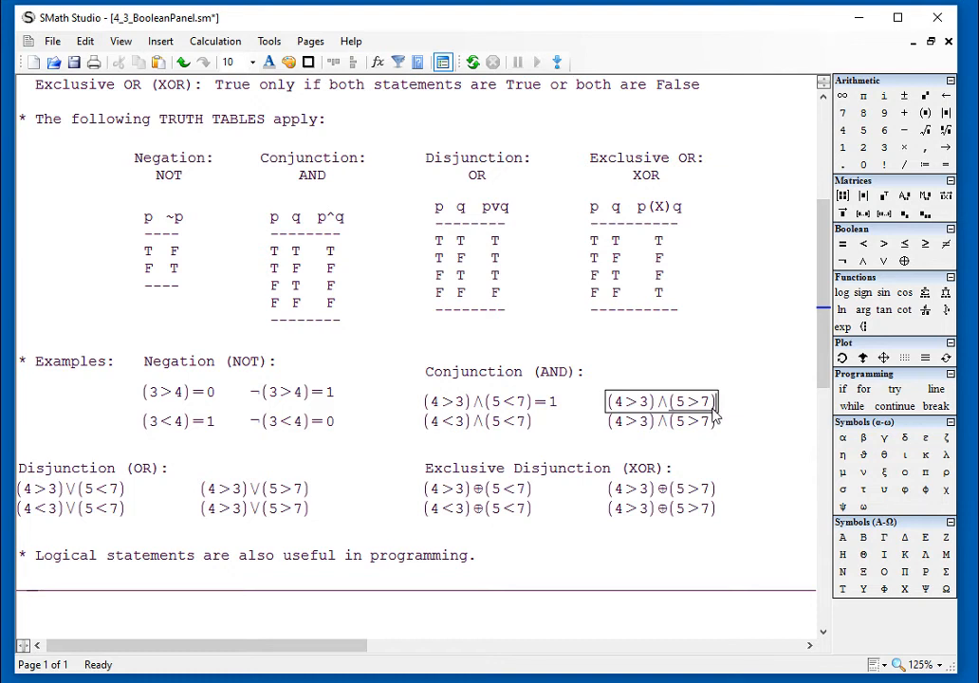
text(=0)
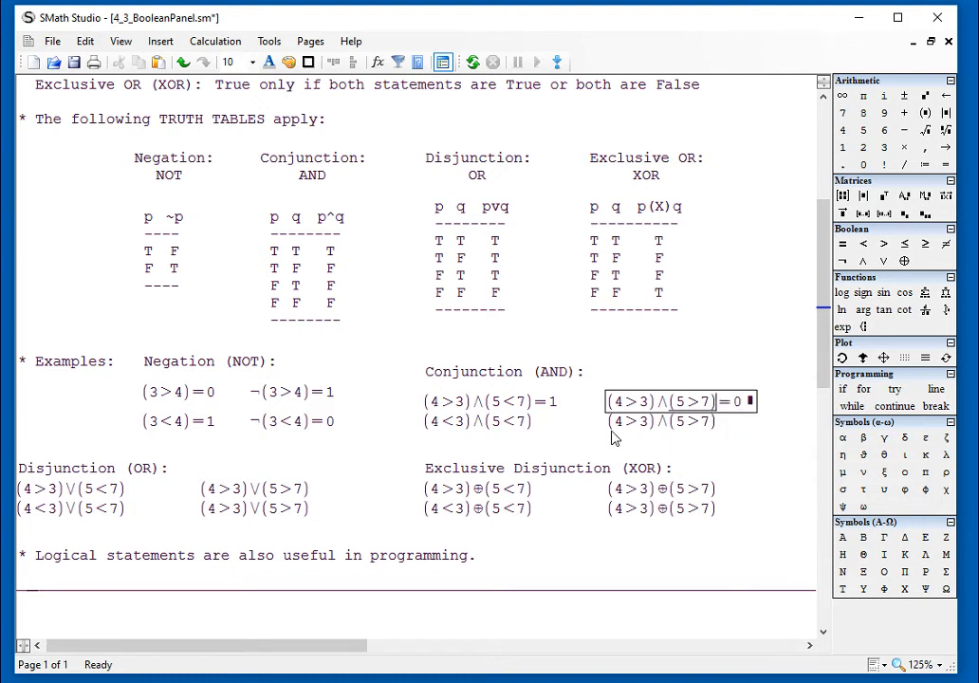
click(530, 426)
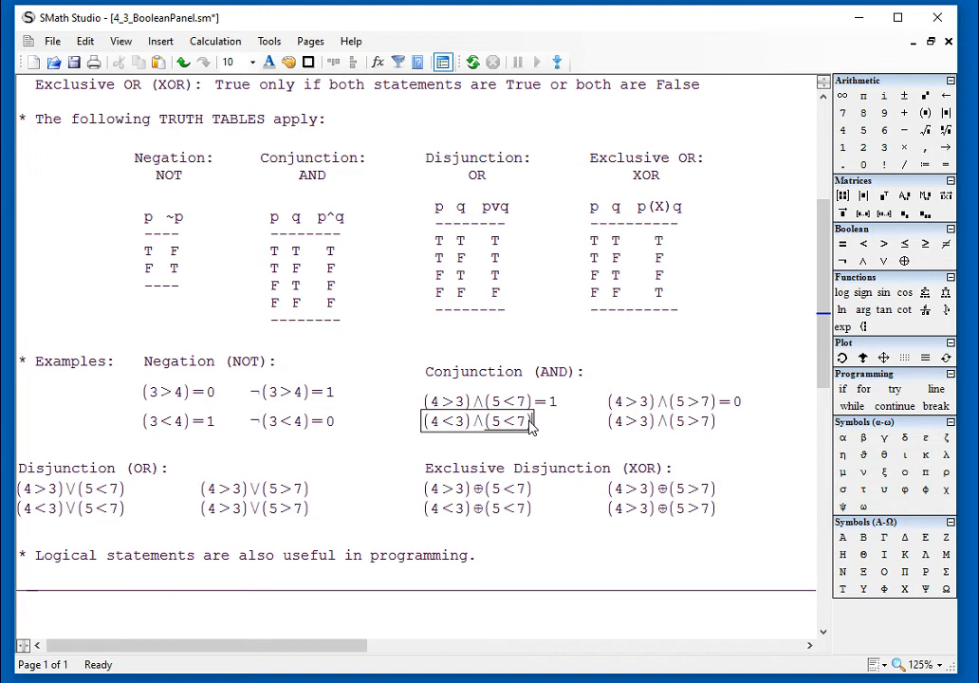
text(=0)
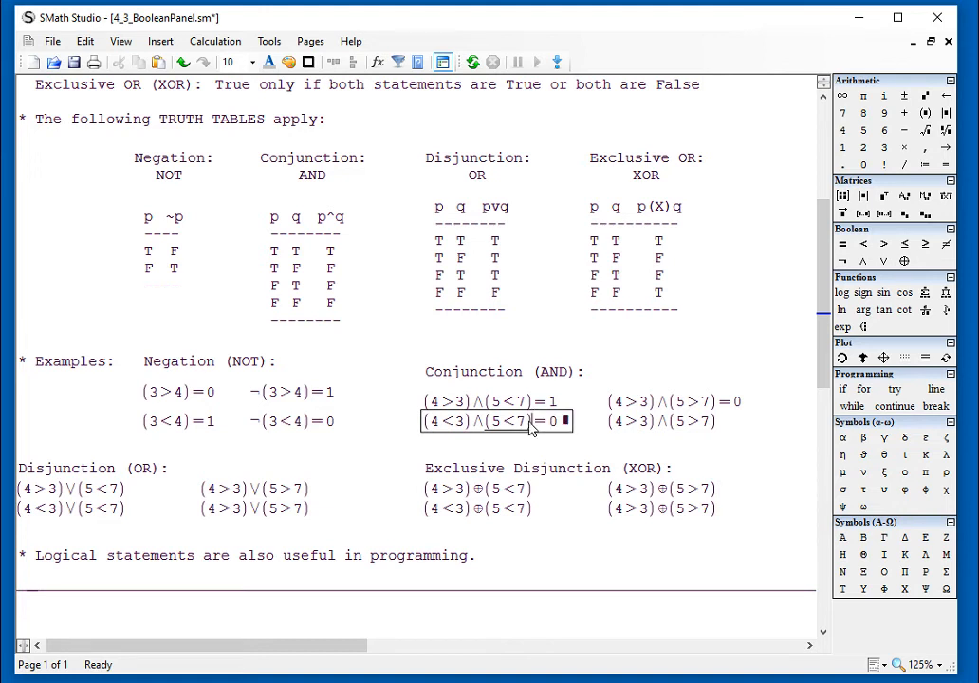
click(714, 427)
text(=0)
click(765, 481)
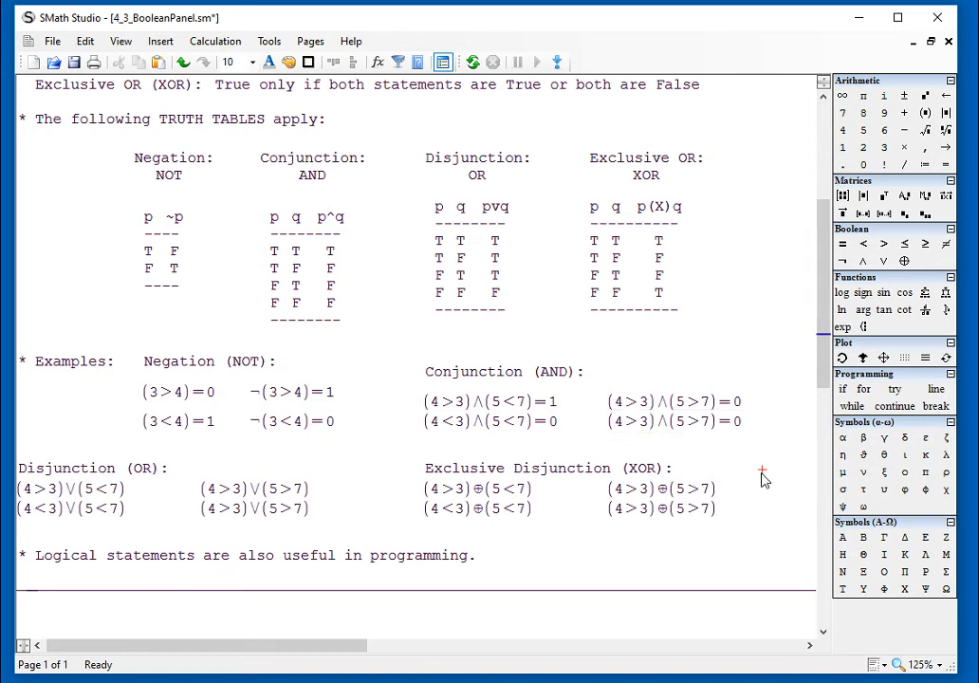
Evaluate all four Disjunction (OR) examples numerically, first row before second row.
scroll(510, 509, down, 1)
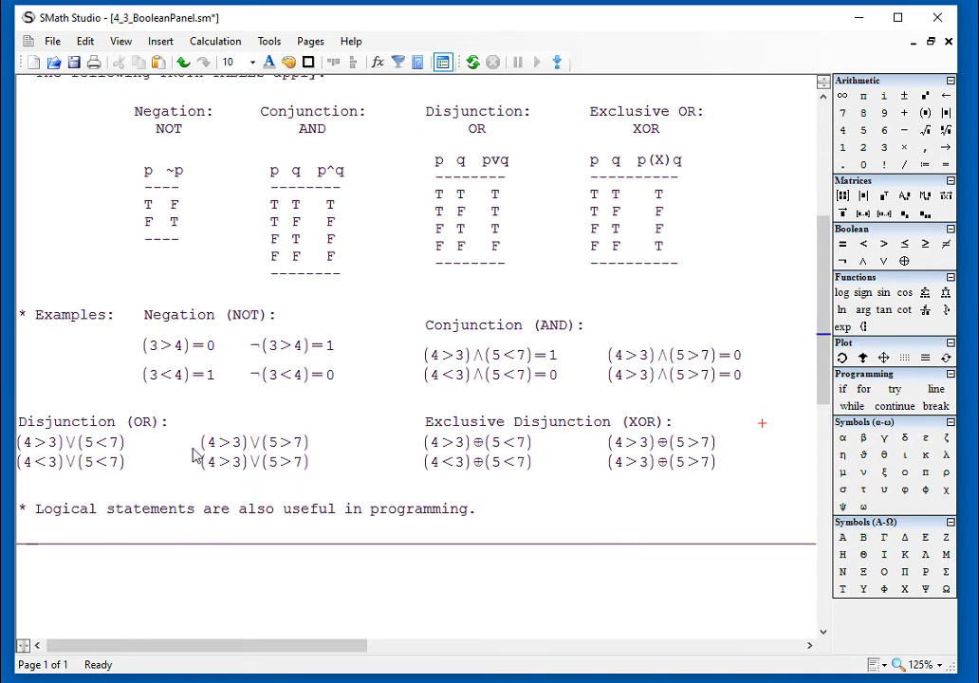
click(124, 451)
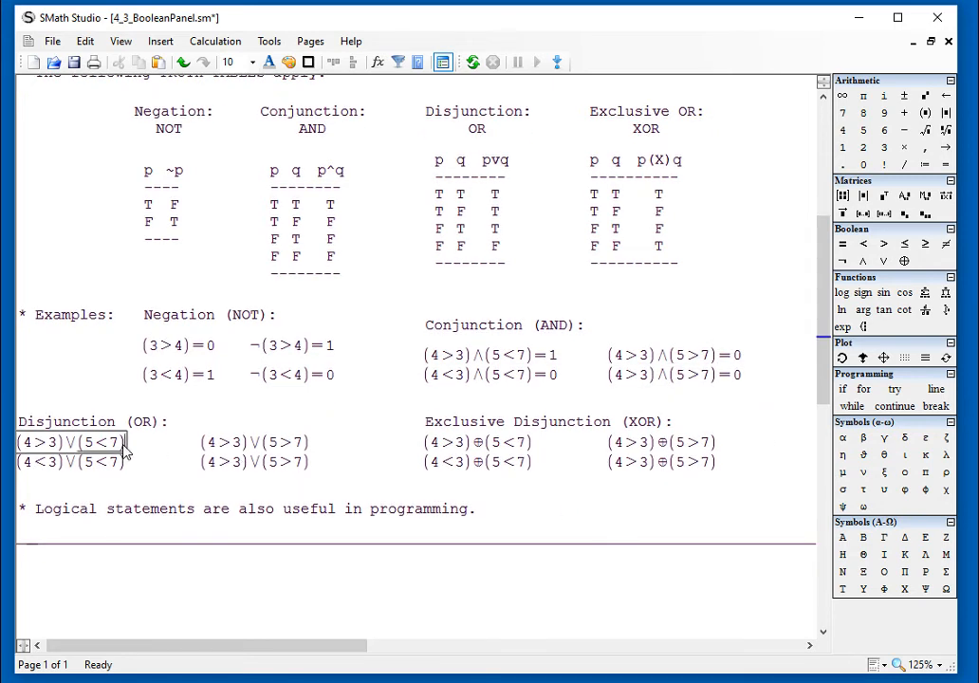
text(=1)
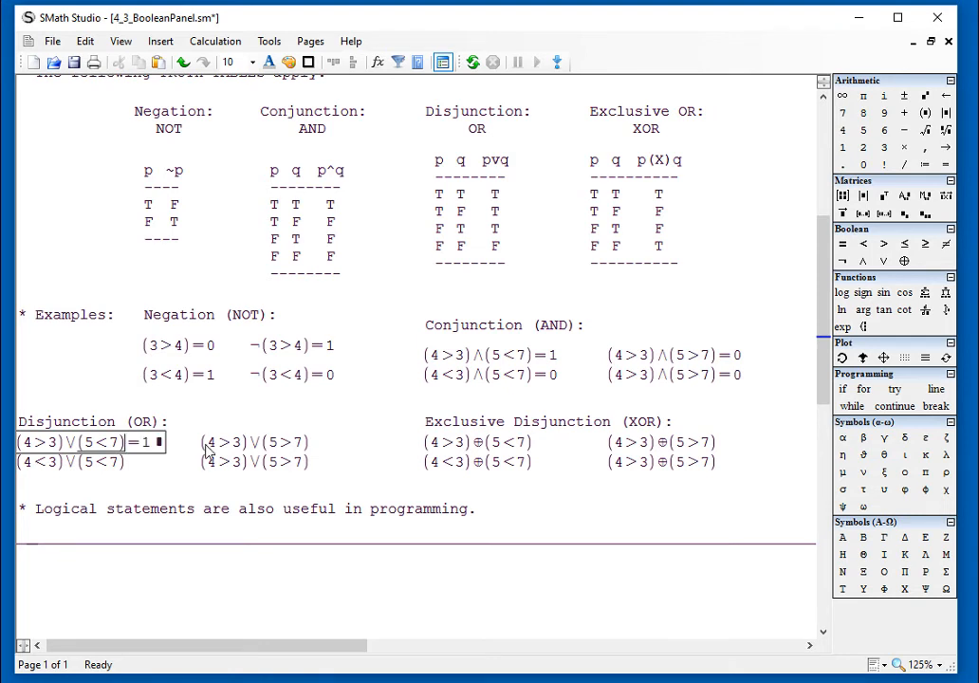
click(312, 450)
text(=1)
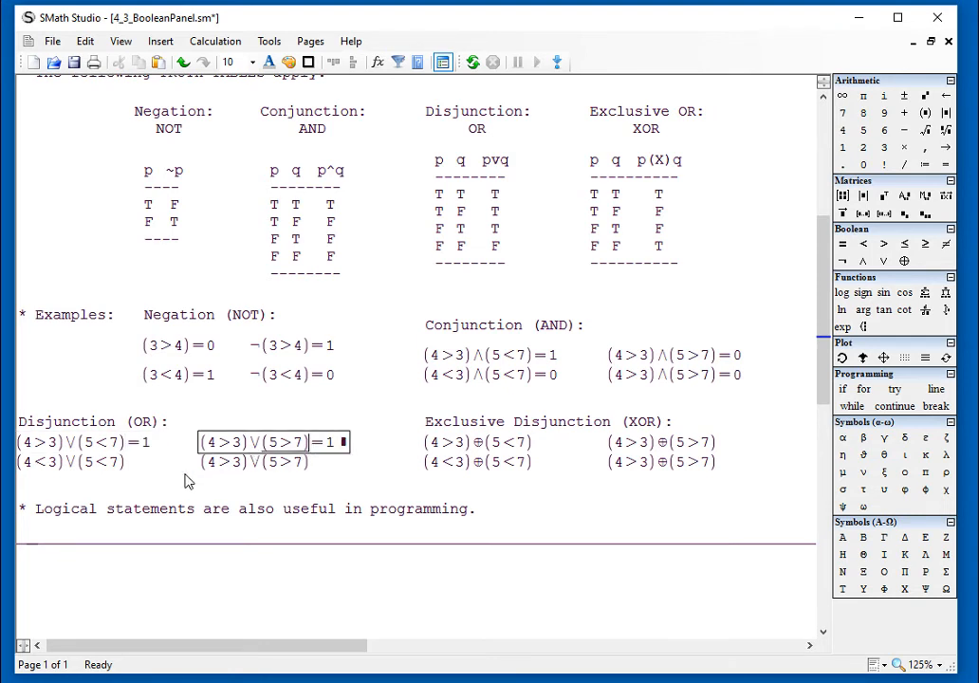
click(126, 464)
text(=1)
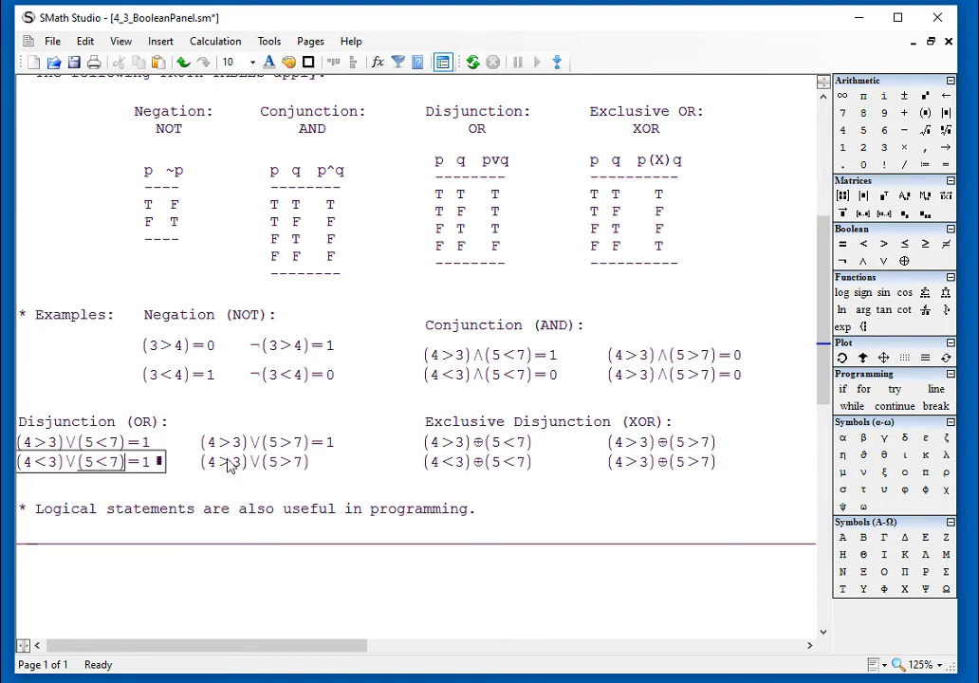
click(312, 465)
text(=1)
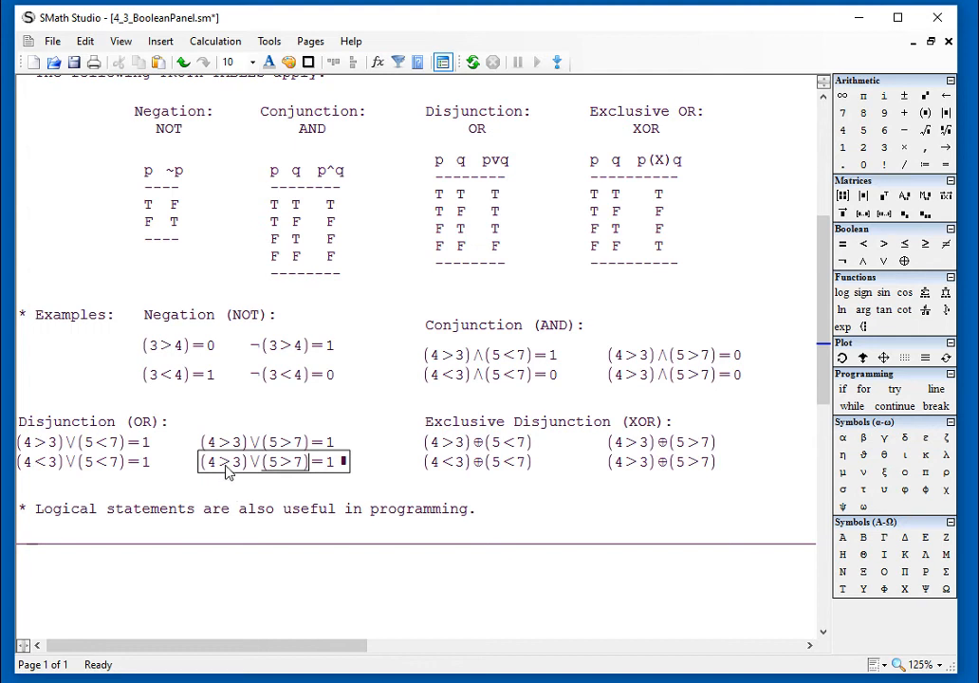
Change the first comparison in the second-row (4>3)∨(5>7) disjunction example to 4<3 and recalculate it.
drag(228, 465, 205, 463)
key(BackSpace)
text(4)
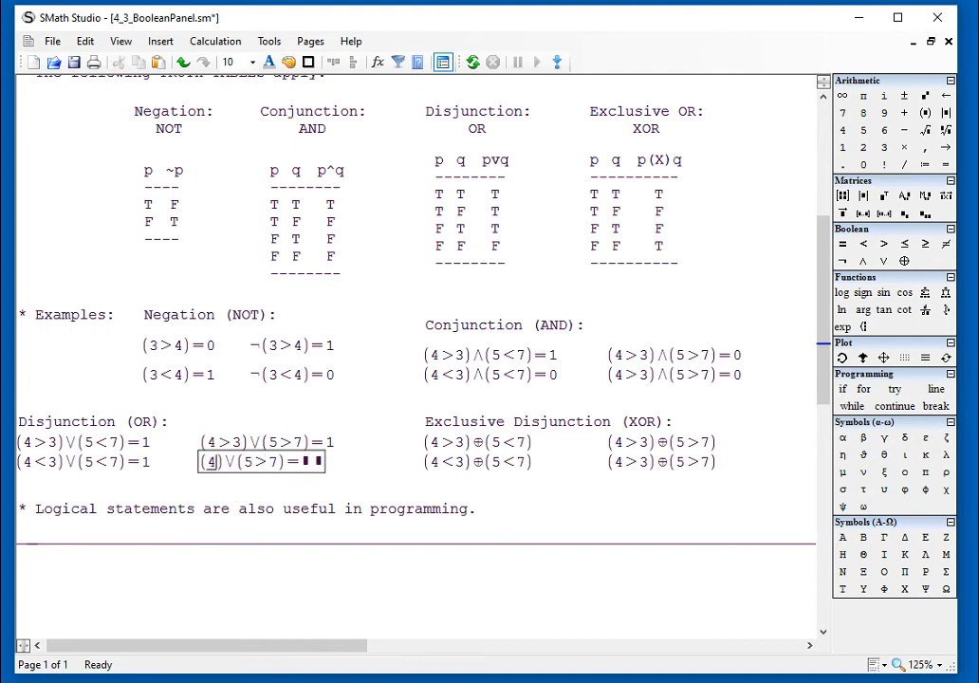
text(<3)
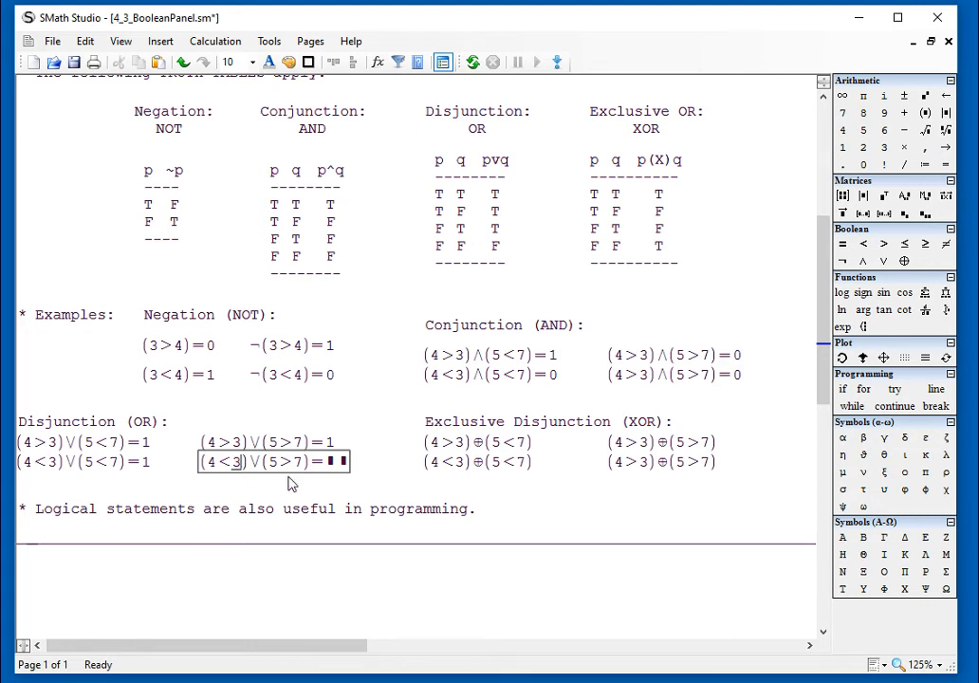
click(557, 513)
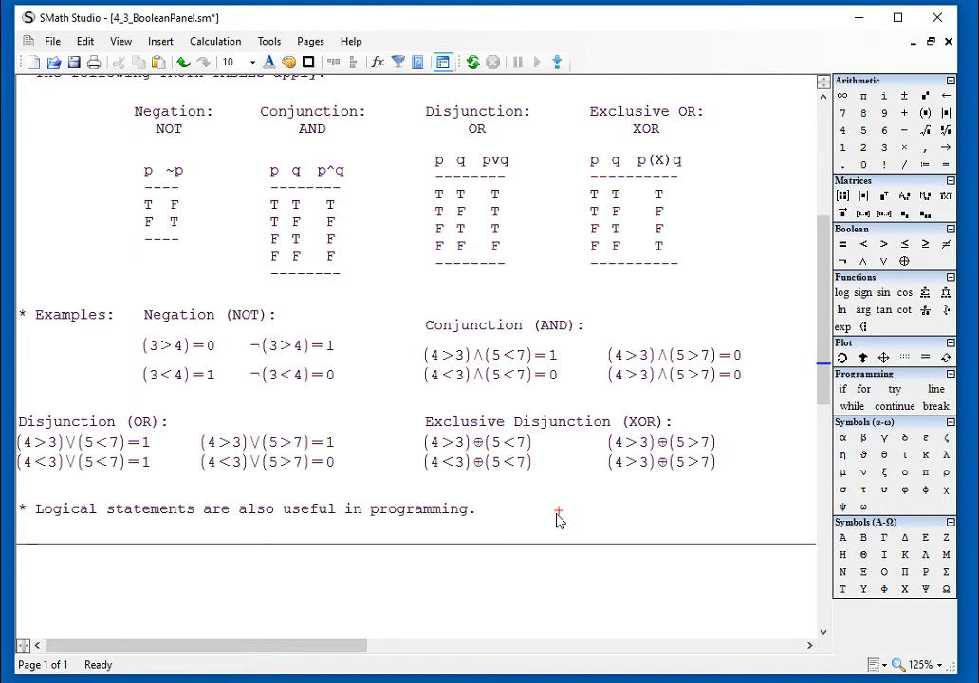
Evaluate (4>3)⊕(5<7) and (4>3)⊕(5>7) numerically in the first row of the Exclusive Disjunction (XOR) examples.
click(532, 452)
text(=0)
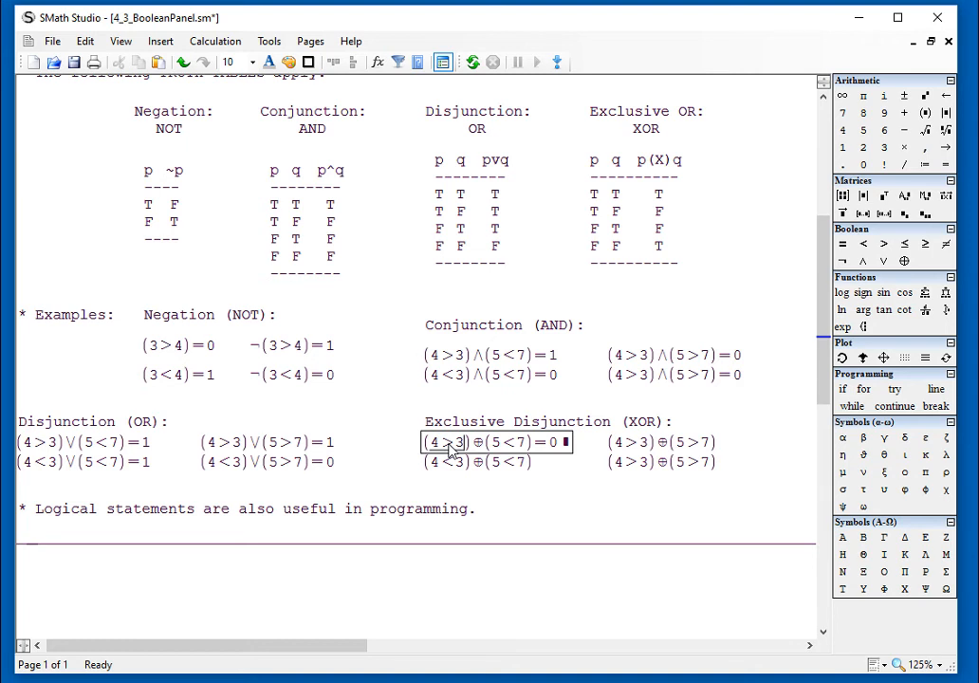
click(588, 478)
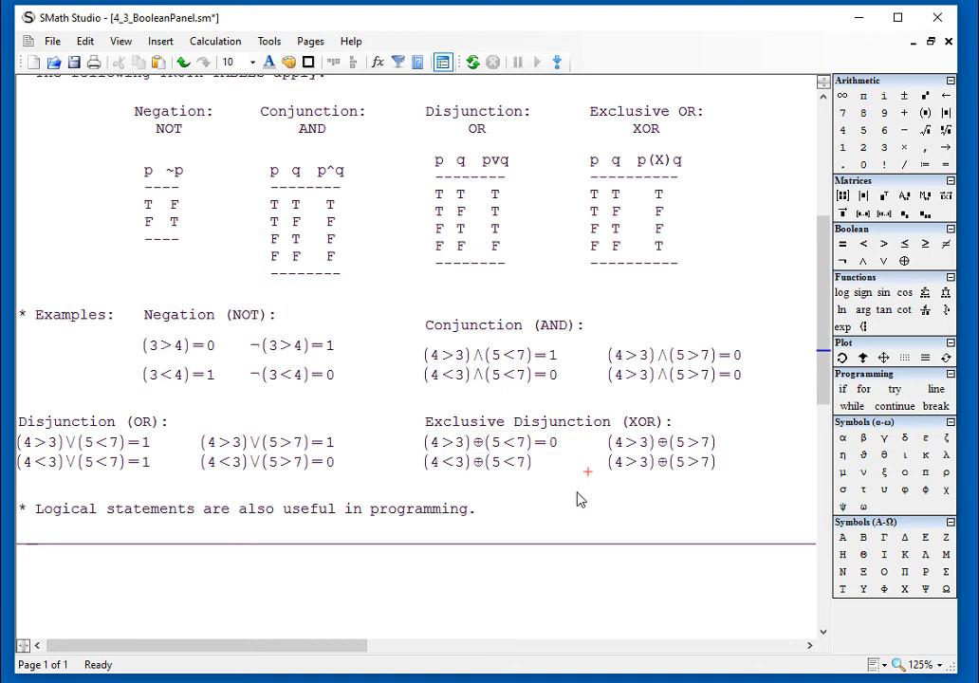
click(514, 446)
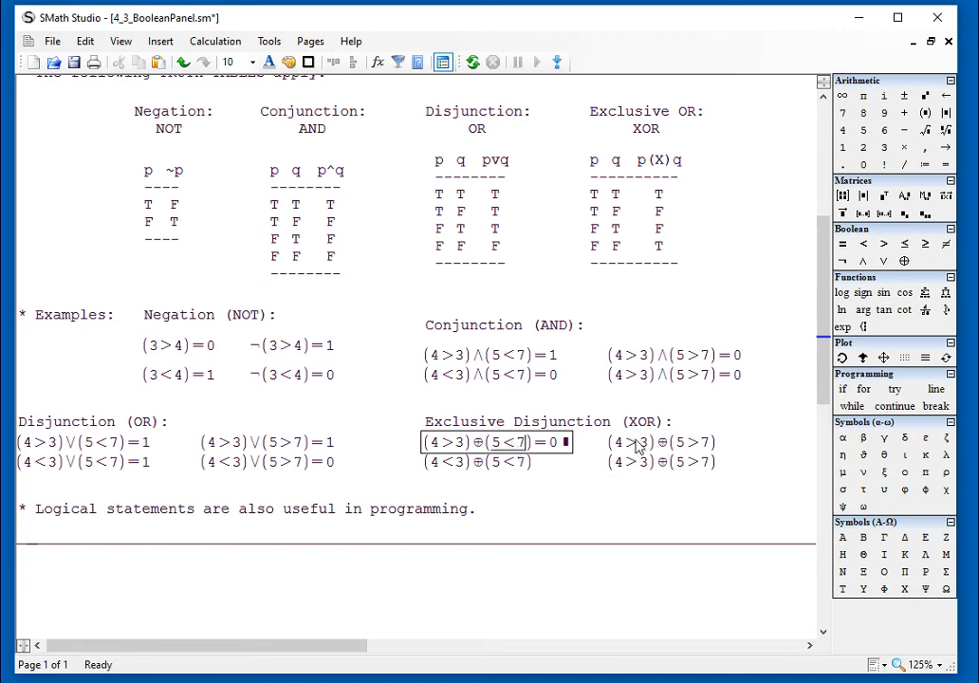
click(713, 449)
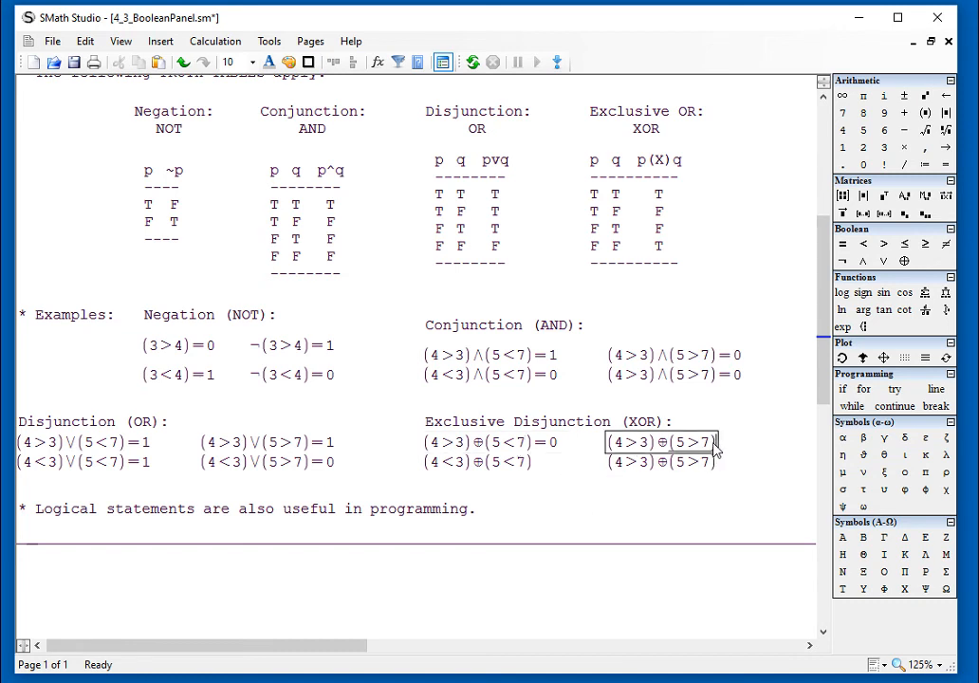
text(=1)
Correct the p(X)q result column of the Exclusive OR truth table to F, T, T, F.
click(670, 202)
key(BackSpace)
text(F)
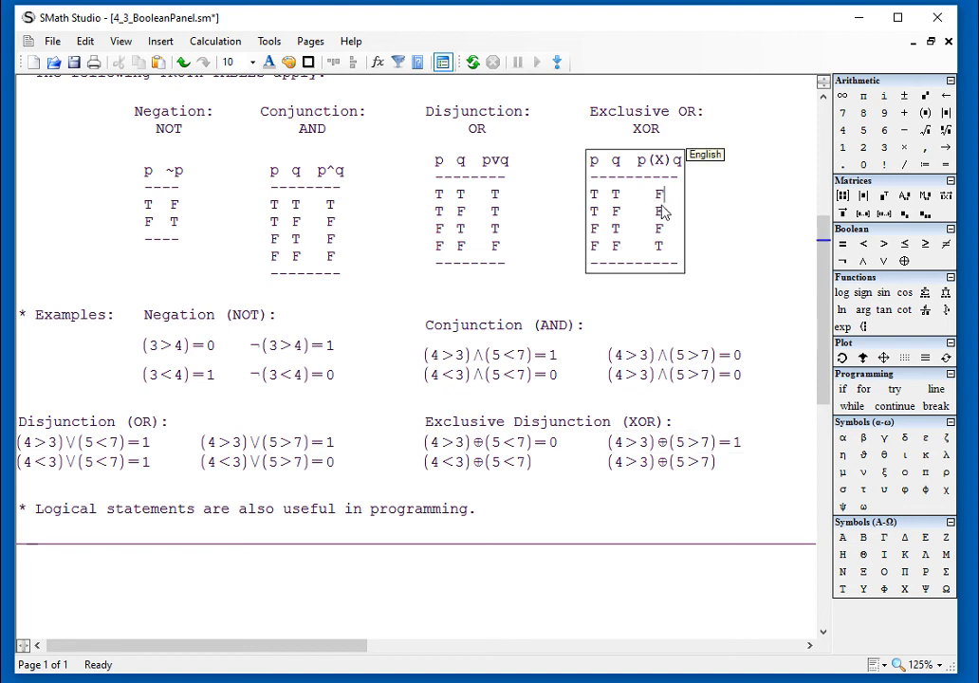
click(663, 213)
key(BackSpace)
text(T)
click(653, 228)
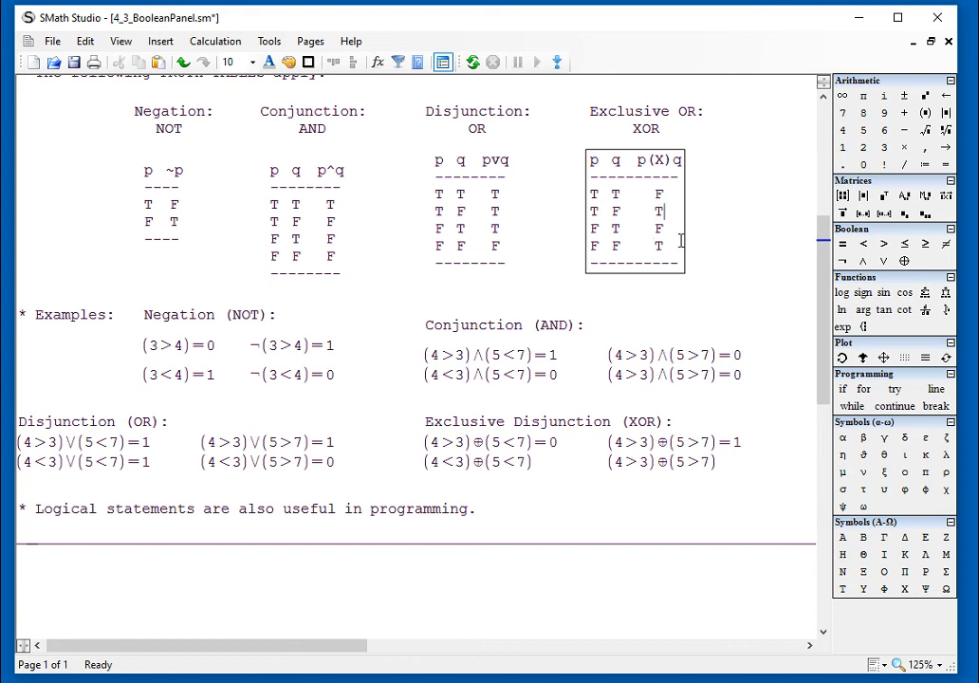
key(Delete)
text(T)
click(671, 252)
key(BackSpace)
text(F)
Evaluate (4>3)⊕(5>7) and (4<3)⊕(5<7) numerically in the second row of the XOR examples.
click(447, 452)
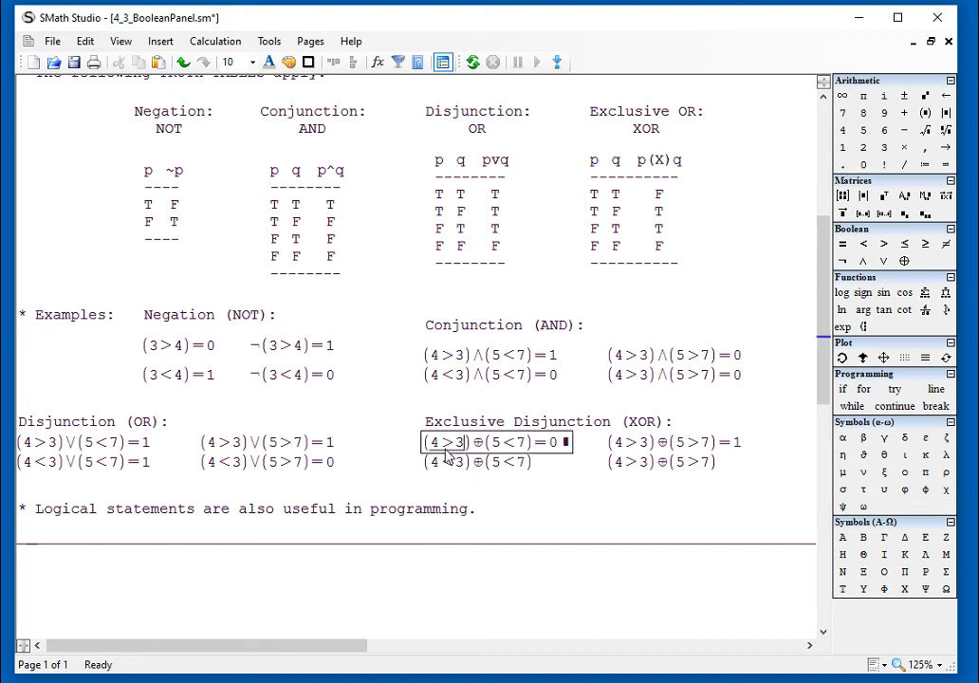
click(494, 441)
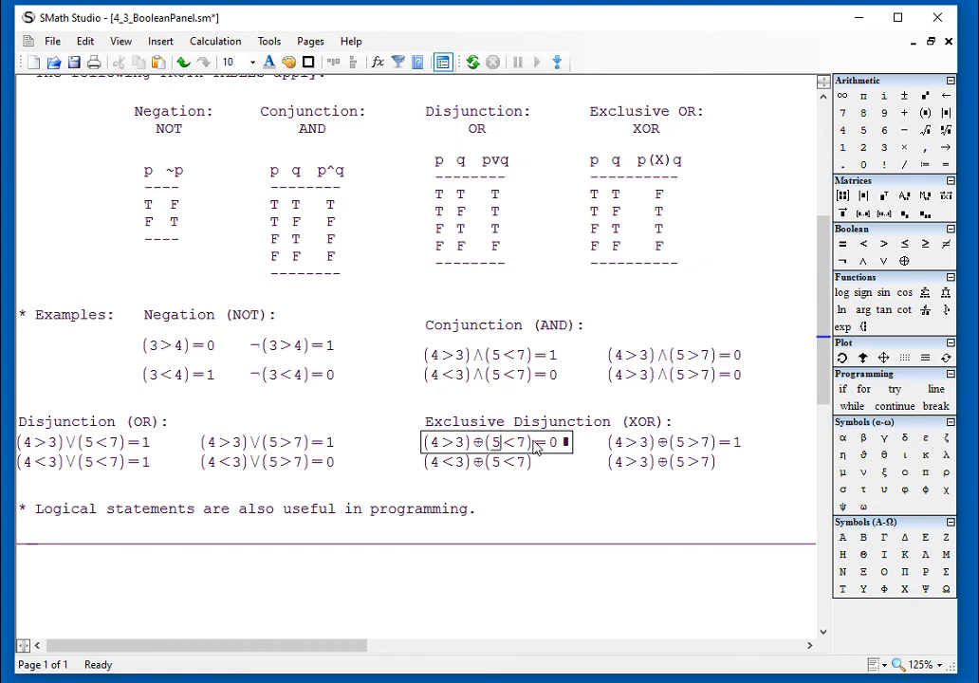
click(643, 471)
click(694, 473)
text(=1)
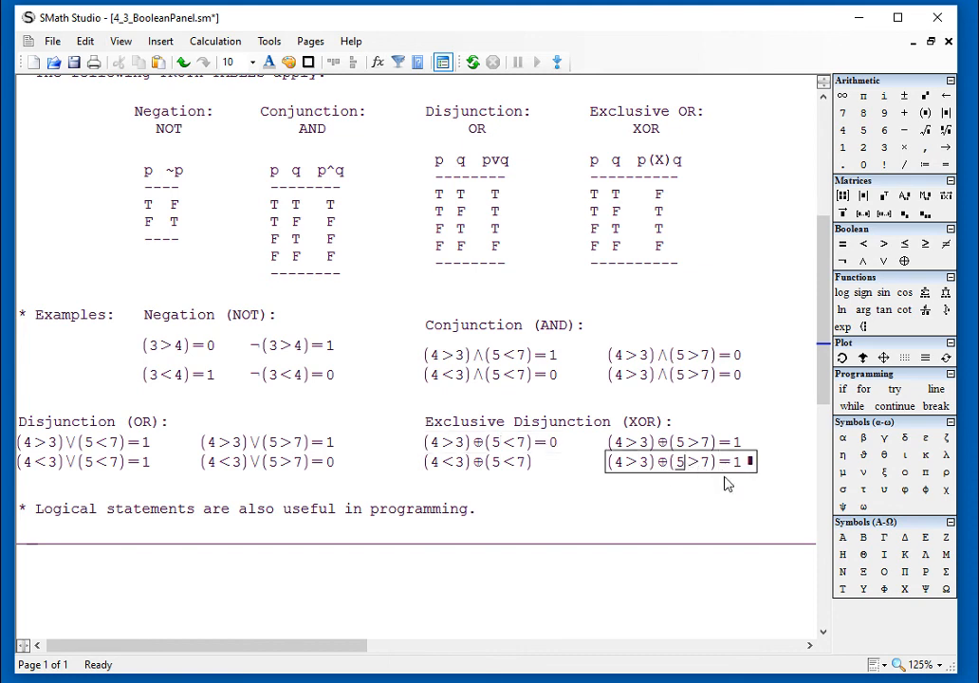
click(713, 490)
click(697, 448)
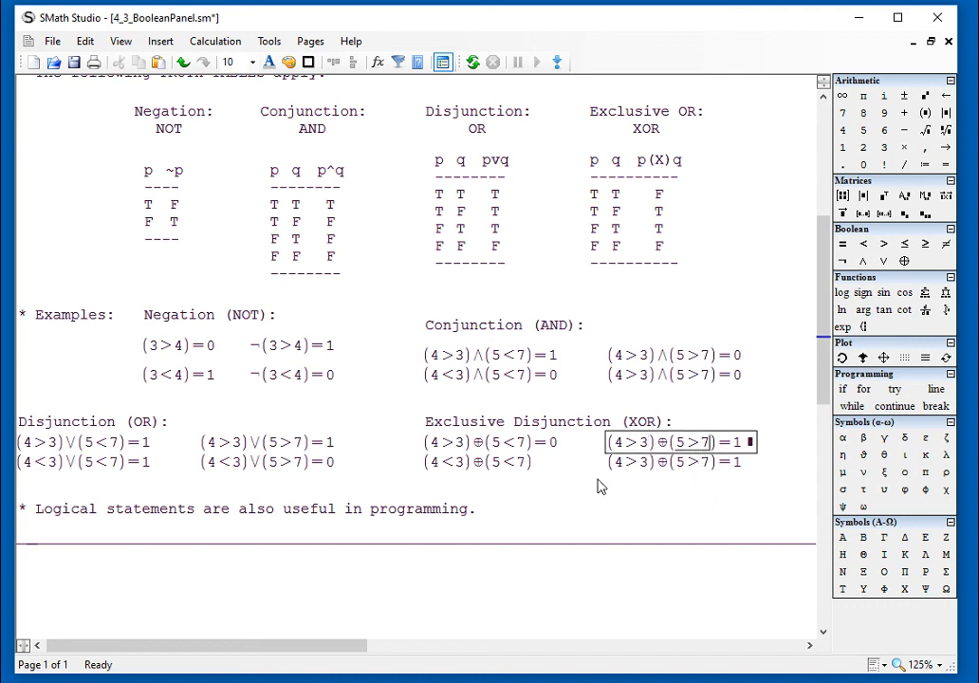
click(473, 471)
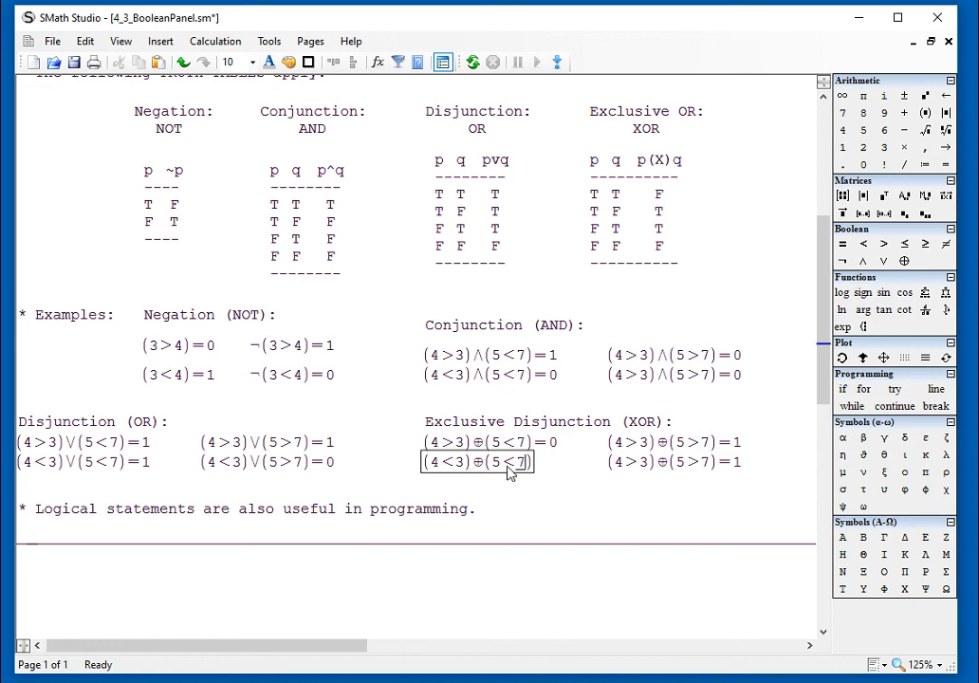
text(=1)
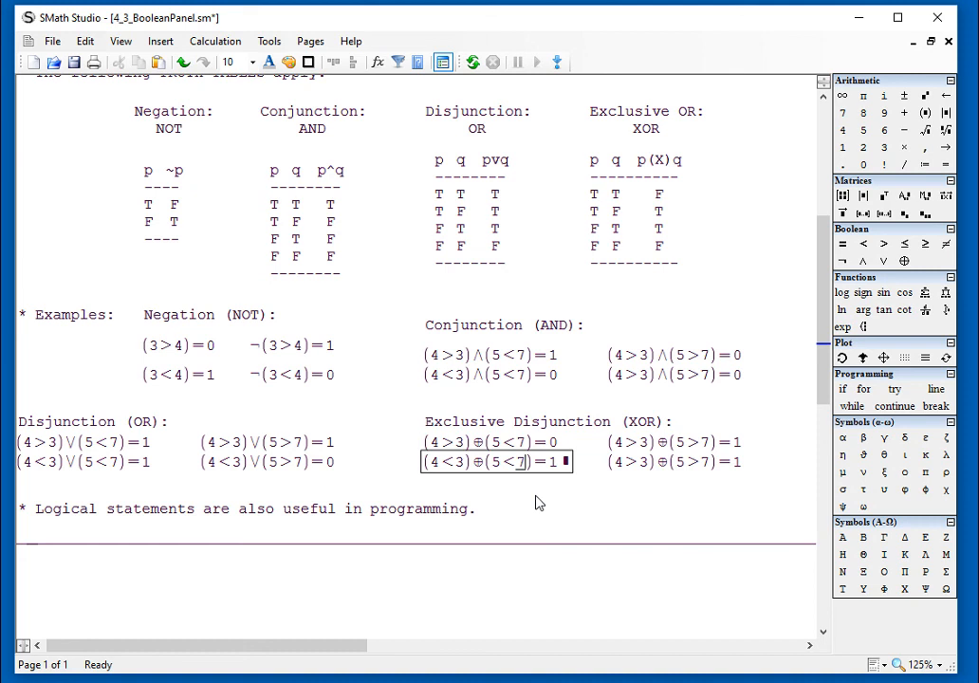
Change the first comparison in the second-row (4<3)⊕(5<7) example to 4>3 and recalculate it.
drag(474, 476, 450, 473)
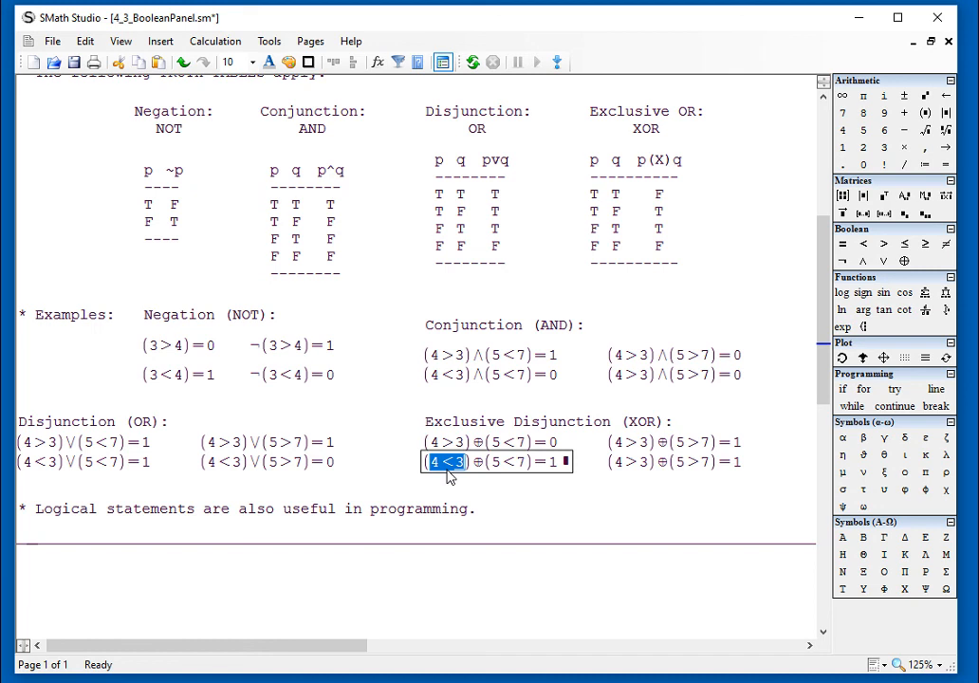
click(452, 467)
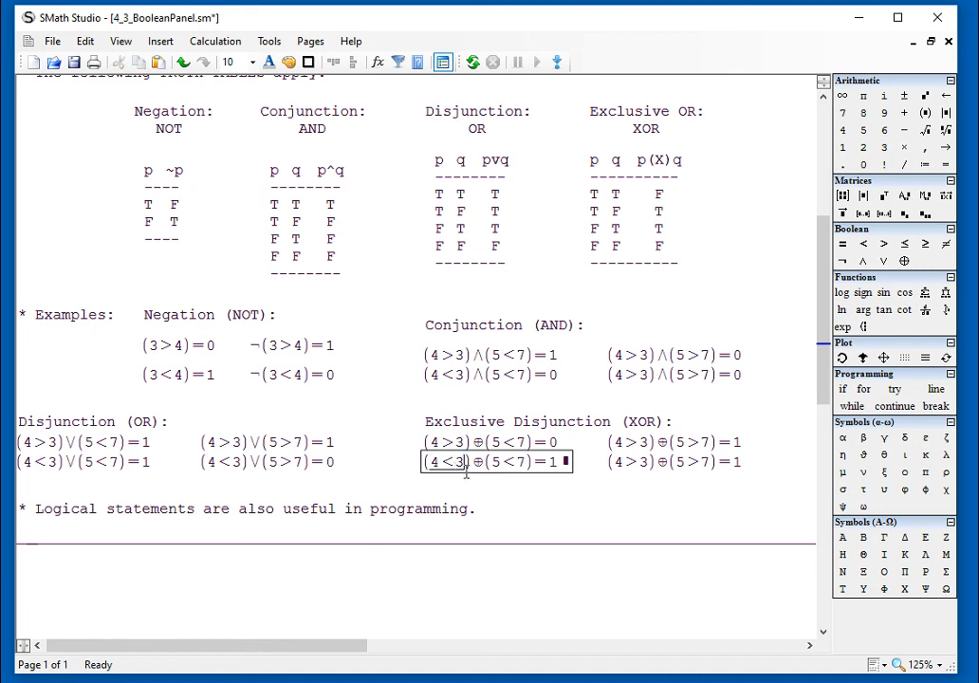
key(BackSpace)
key(BackSpace)
key(BackSpace)
text(4)
text(>3)
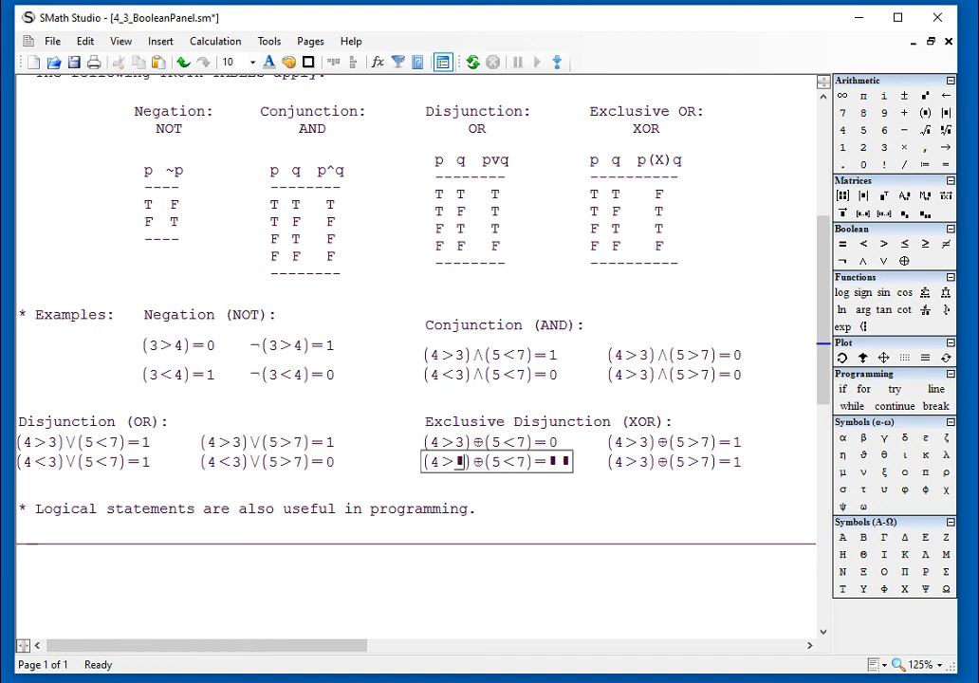
click(597, 503)
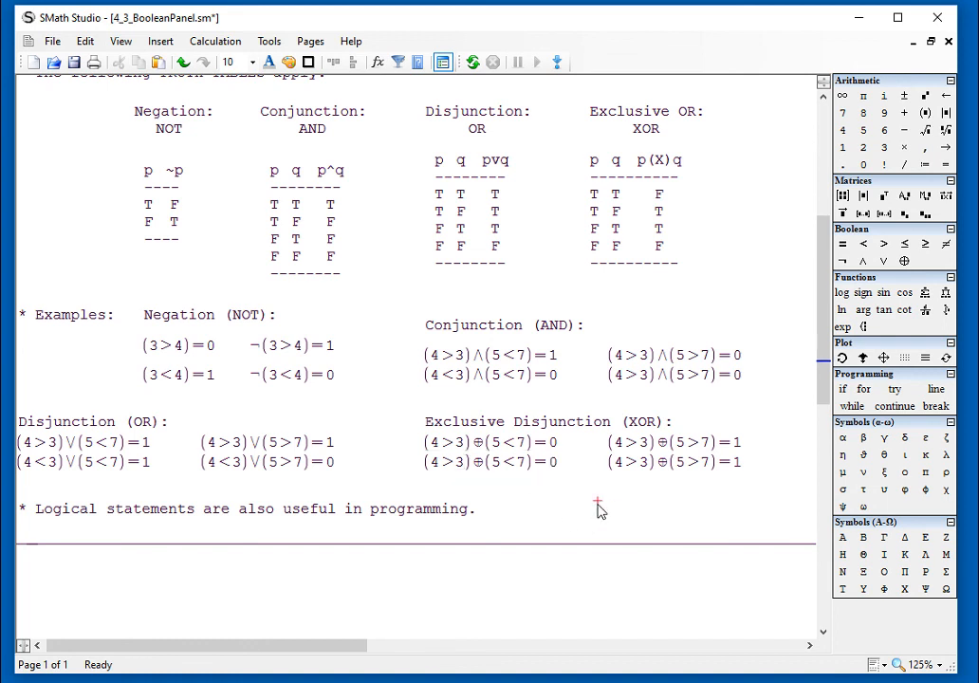